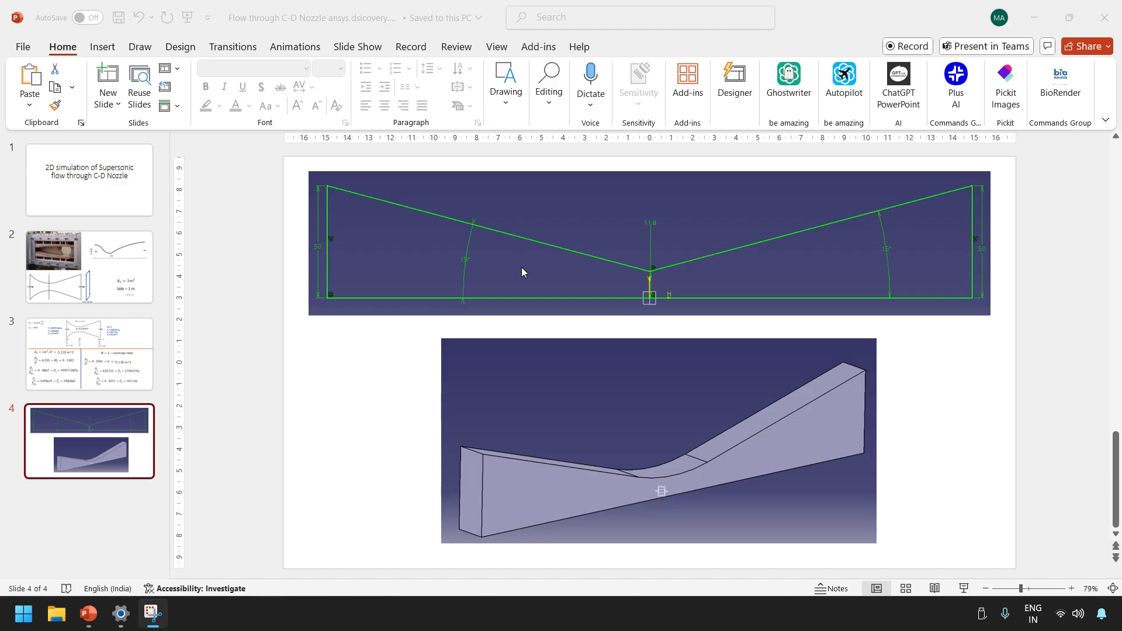
# Put the PowerPoint presentation aside and launch Ansys Discovery 2025 R1
pyautogui.click(1035, 19)
pyautogui.click(23, 614)
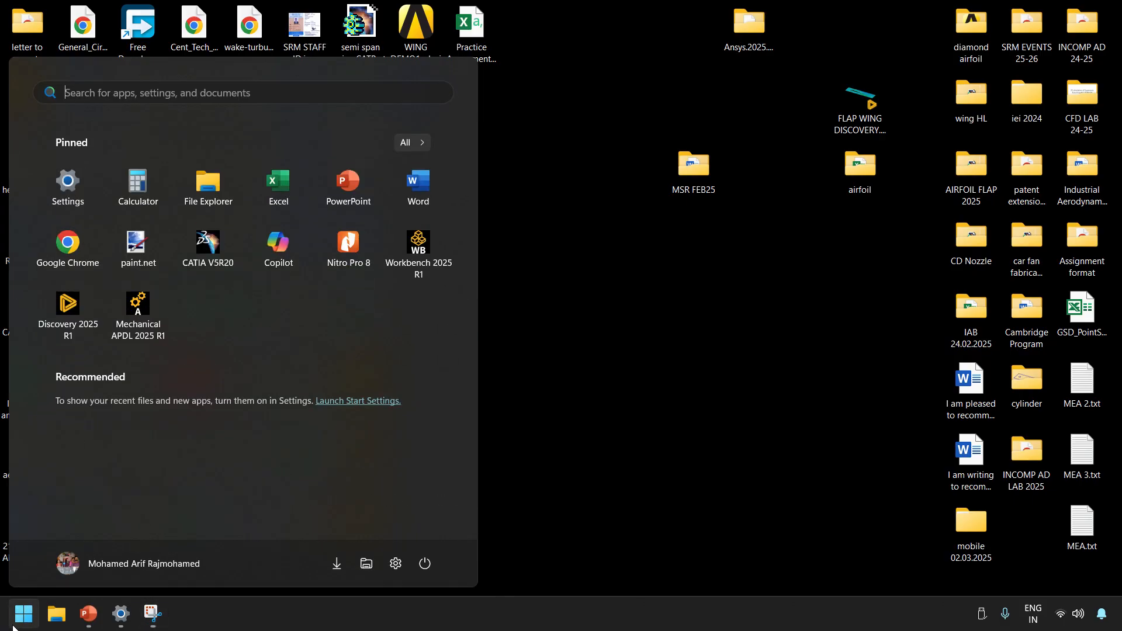
pyautogui.click(59, 316)
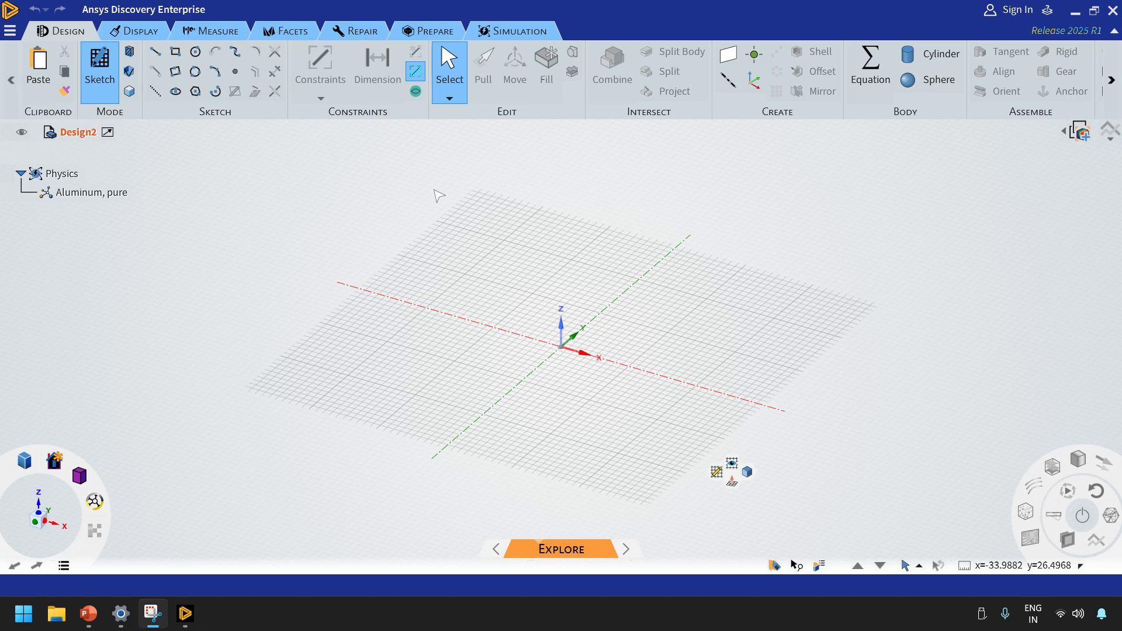
# Insert the geometry file cd500mm.CATPart from the Discovery Projects folder in Documents
pyautogui.click(9, 30)
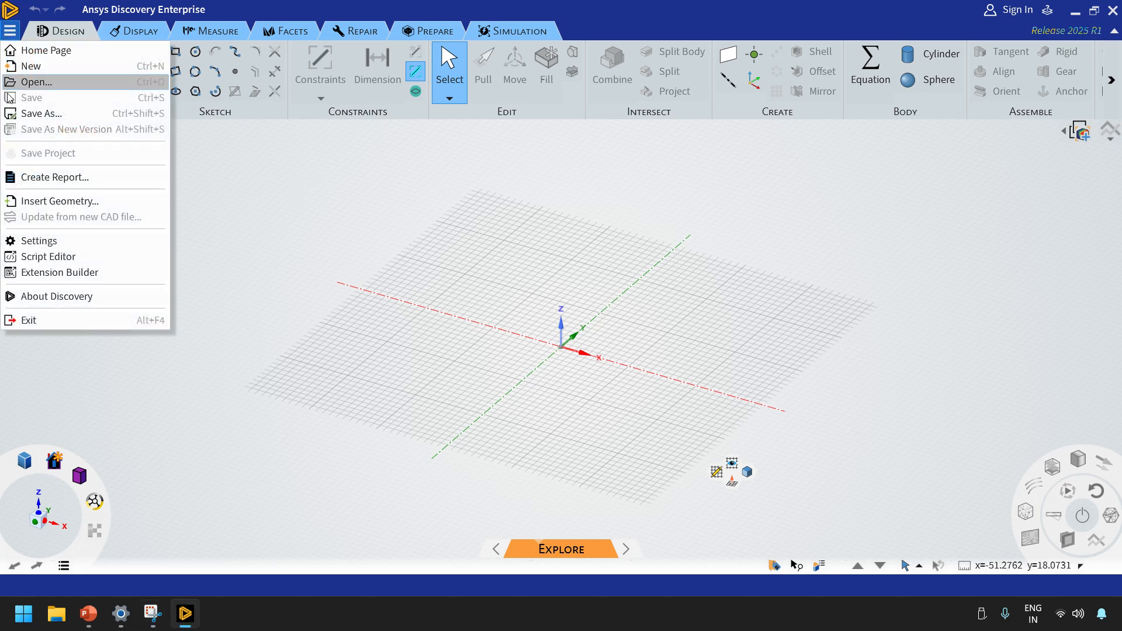
pyautogui.click(46, 202)
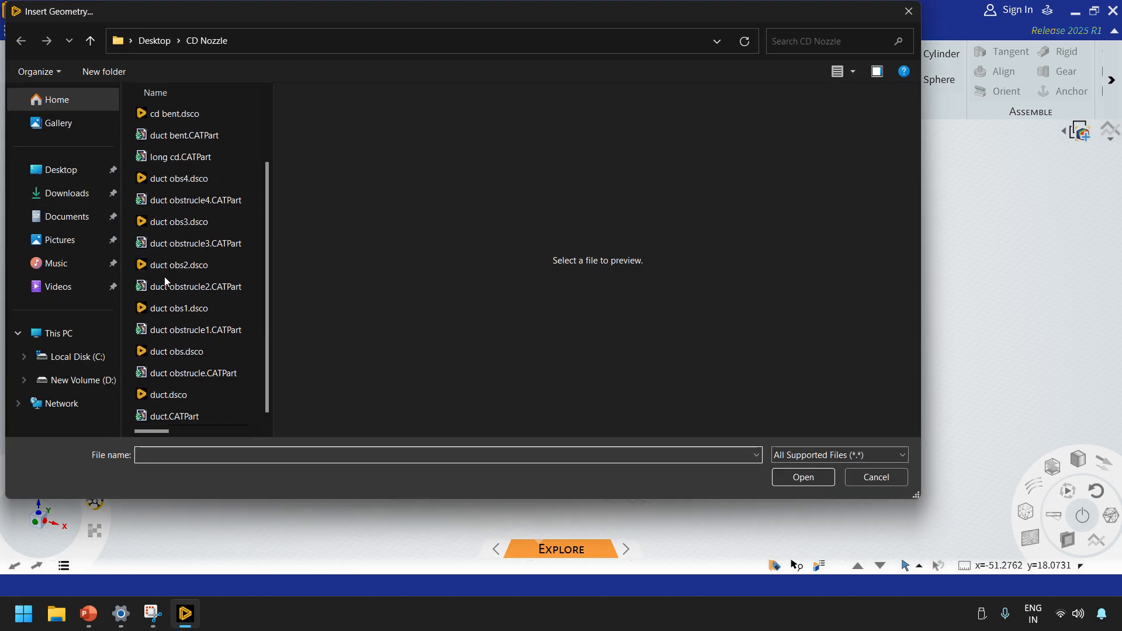
pyautogui.click(69, 216)
pyautogui.scroll(-2, 187, 339)
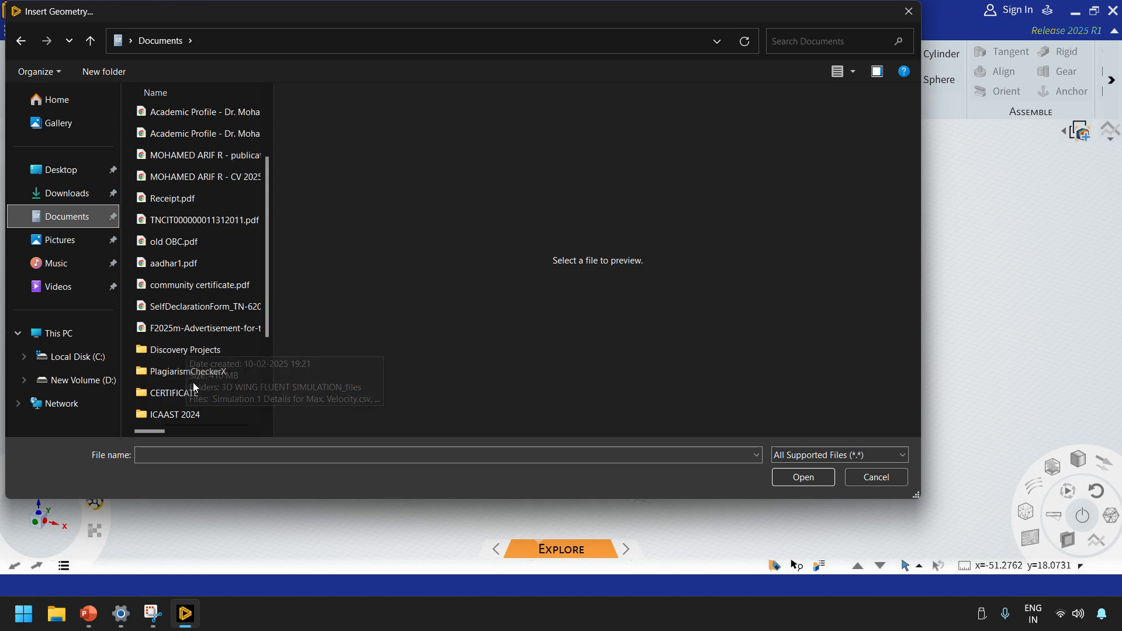
pyautogui.doubleClick(191, 350)
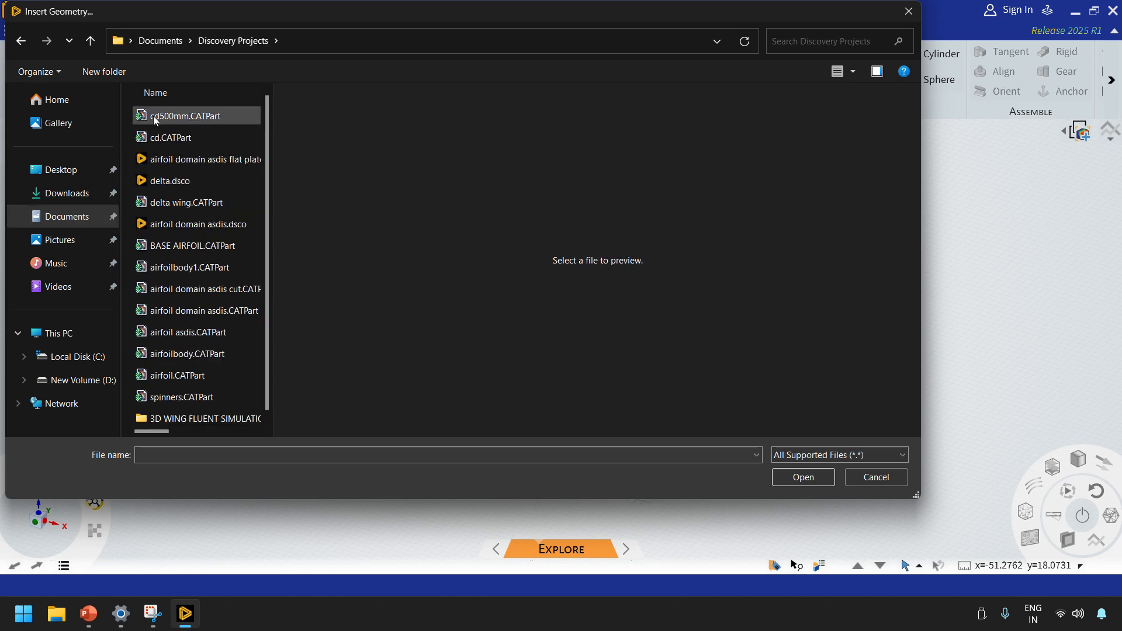
pyautogui.click(154, 116)
pyautogui.click(804, 476)
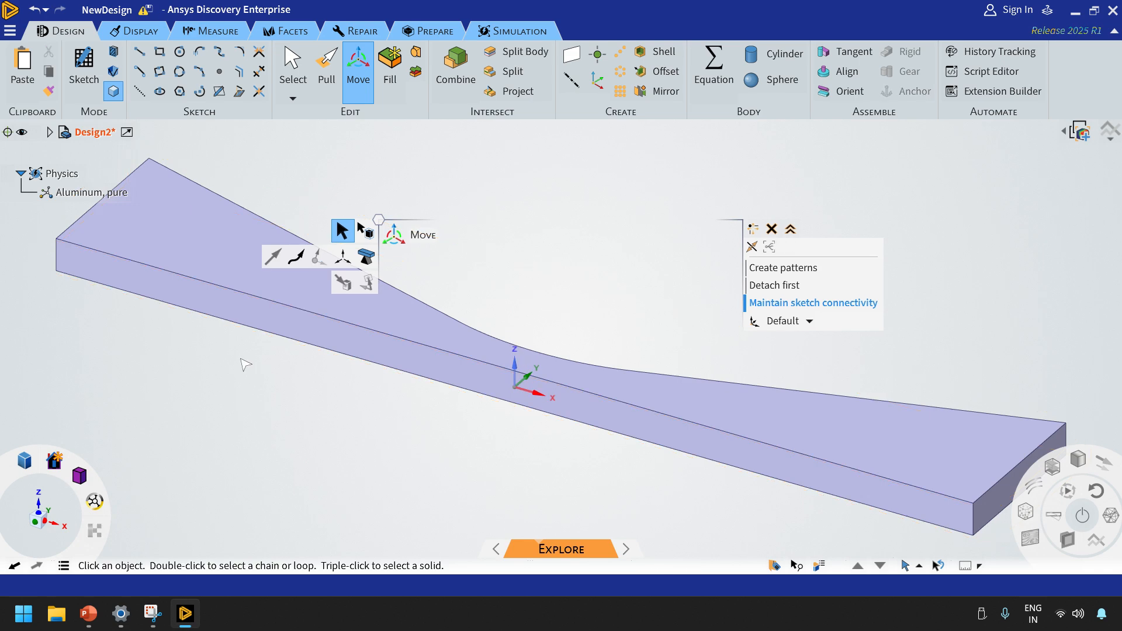
# Inspect the imported nozzle body in 3D and from the Top view, and restore the program window down from full size
pyautogui.moveTo(246, 365); pyautogui.dragTo(393, 409, button='middle')
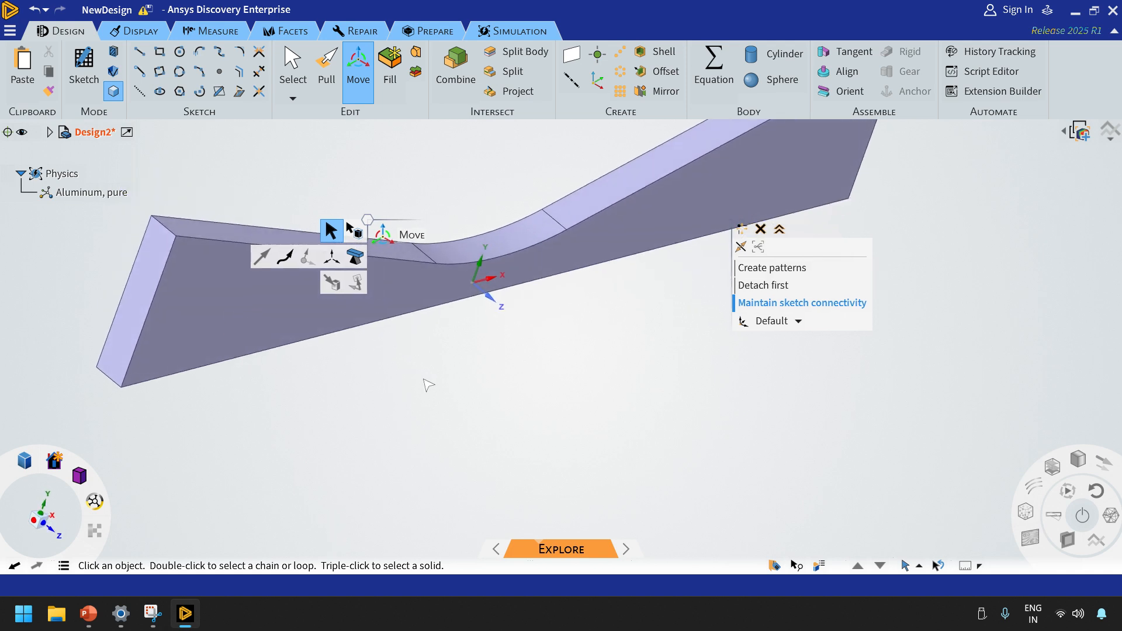
pyautogui.scroll(-3, 425, 380)
pyautogui.moveTo(80, 477)
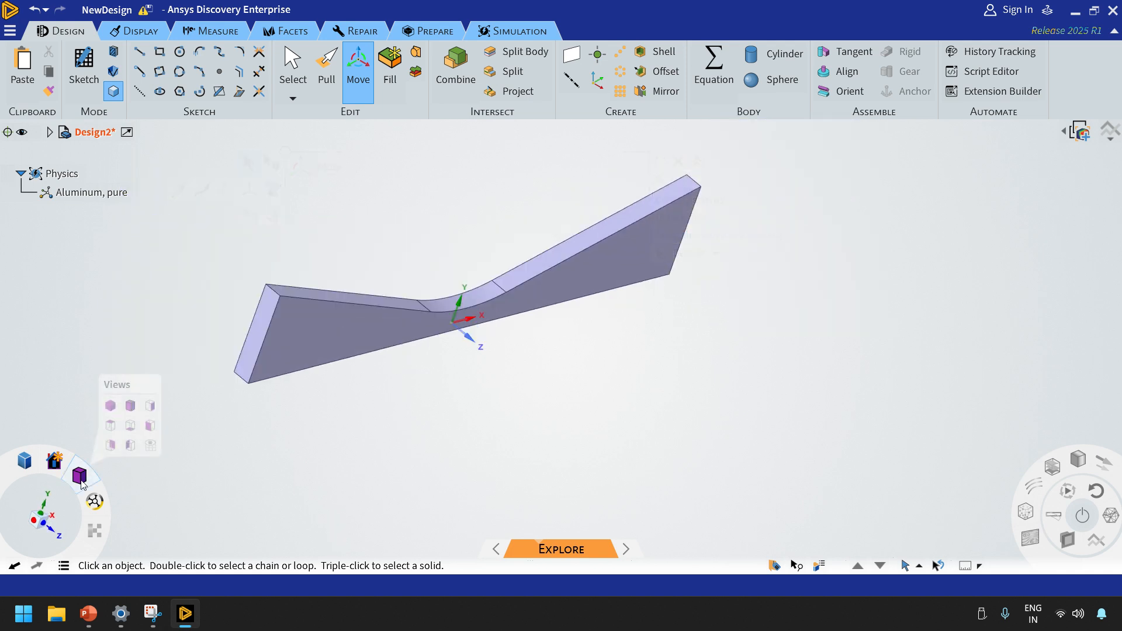
pyautogui.click(111, 428)
pyautogui.scroll(2, 524, 318)
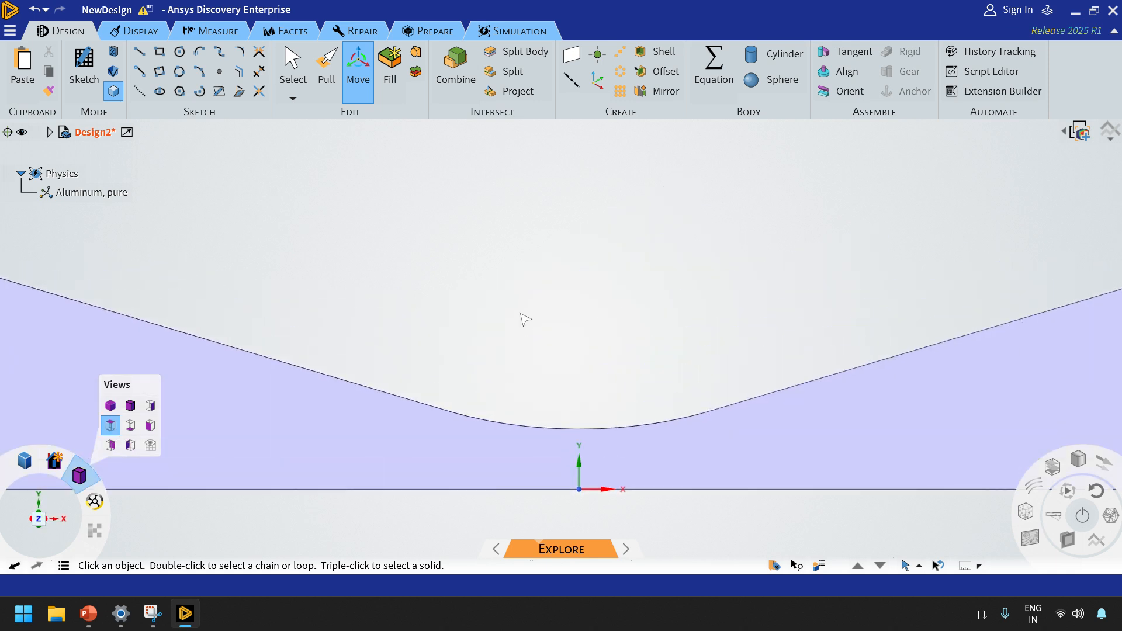
pyautogui.scroll(-3, 524, 318)
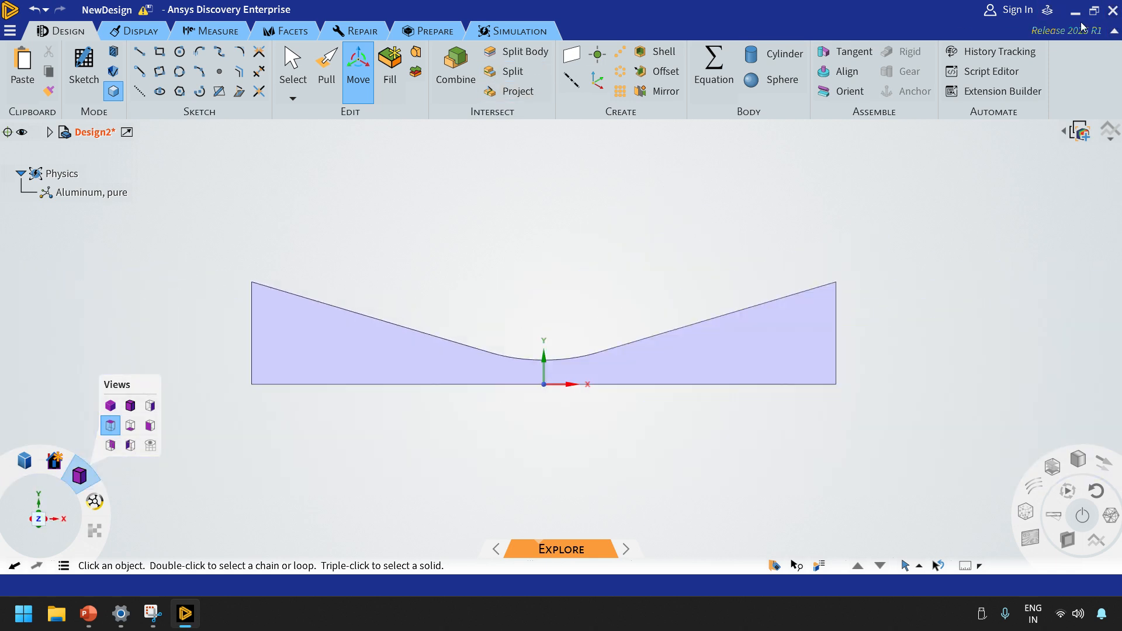
pyautogui.click(1094, 10)
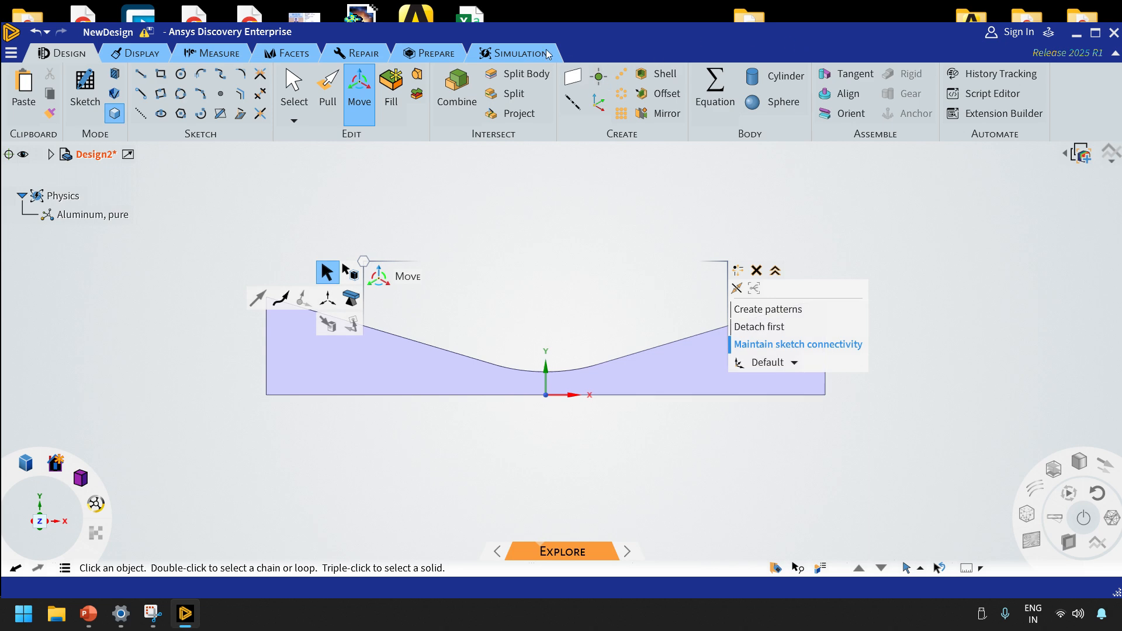
# Change the nozzle body's material assignment in the simulation physics to Air
pyautogui.click(513, 55)
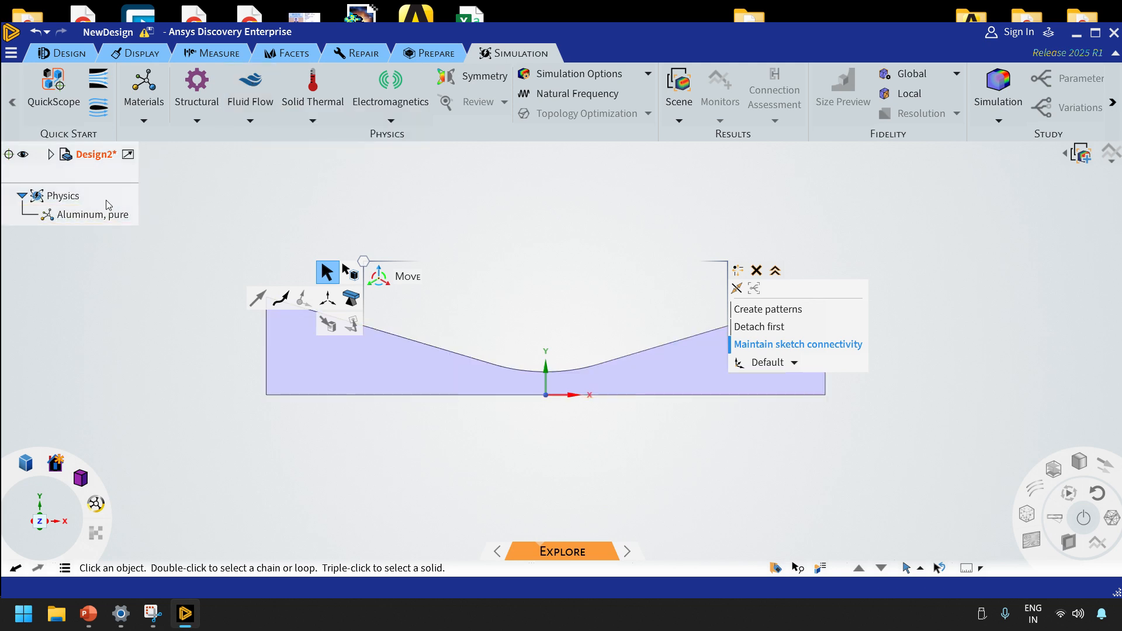
pyautogui.click(79, 216)
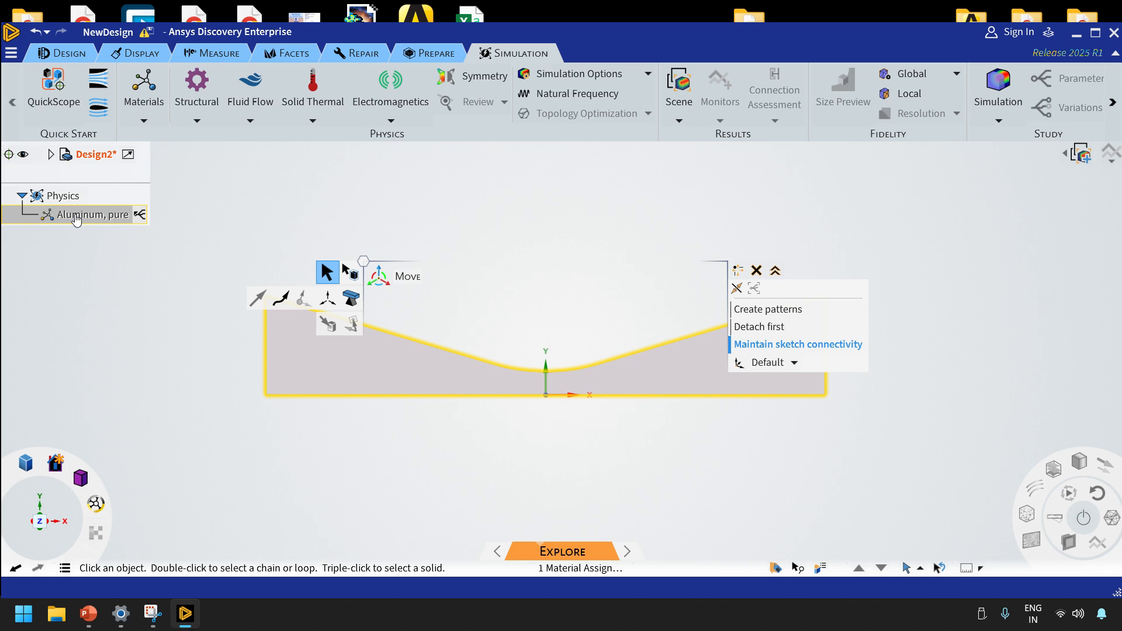
pyautogui.click(76, 217)
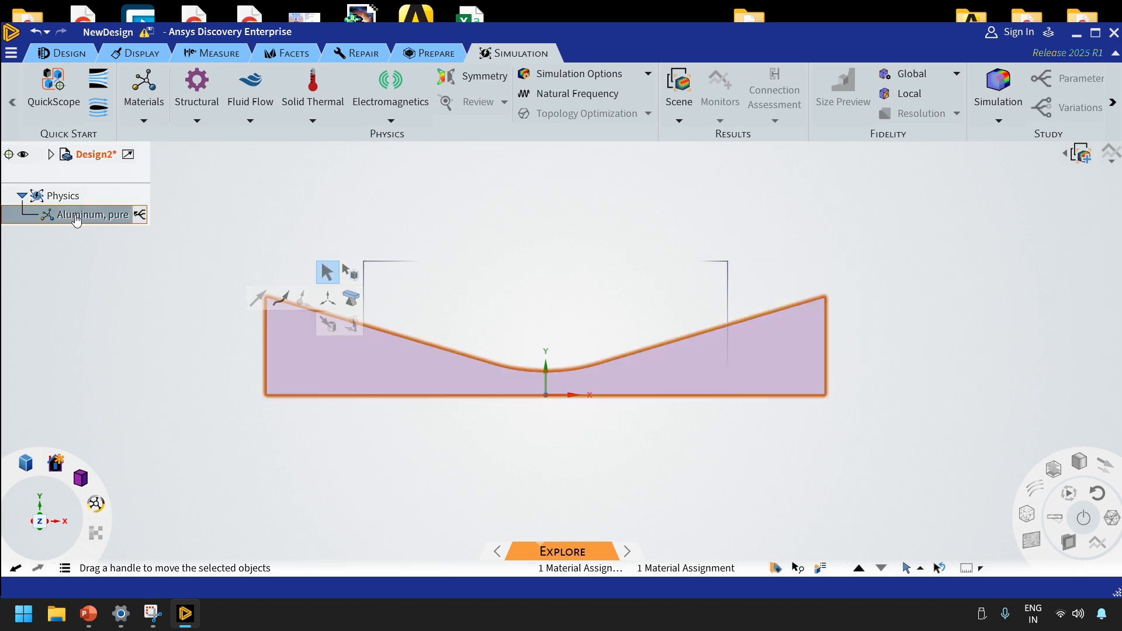
pyautogui.doubleClick(76, 218)
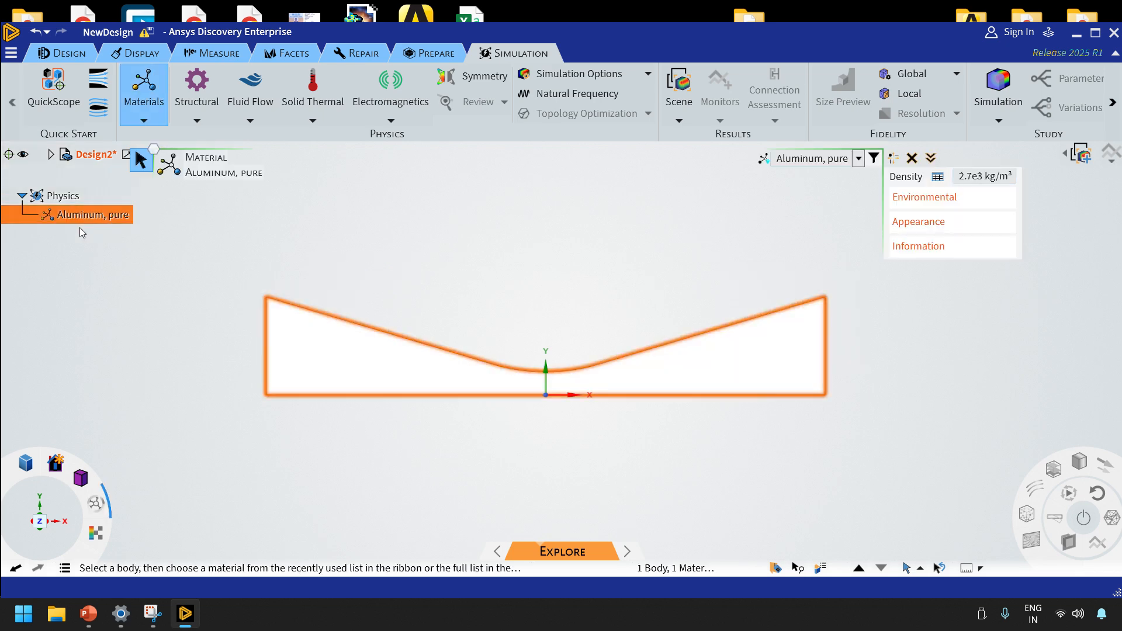
pyautogui.click(858, 159)
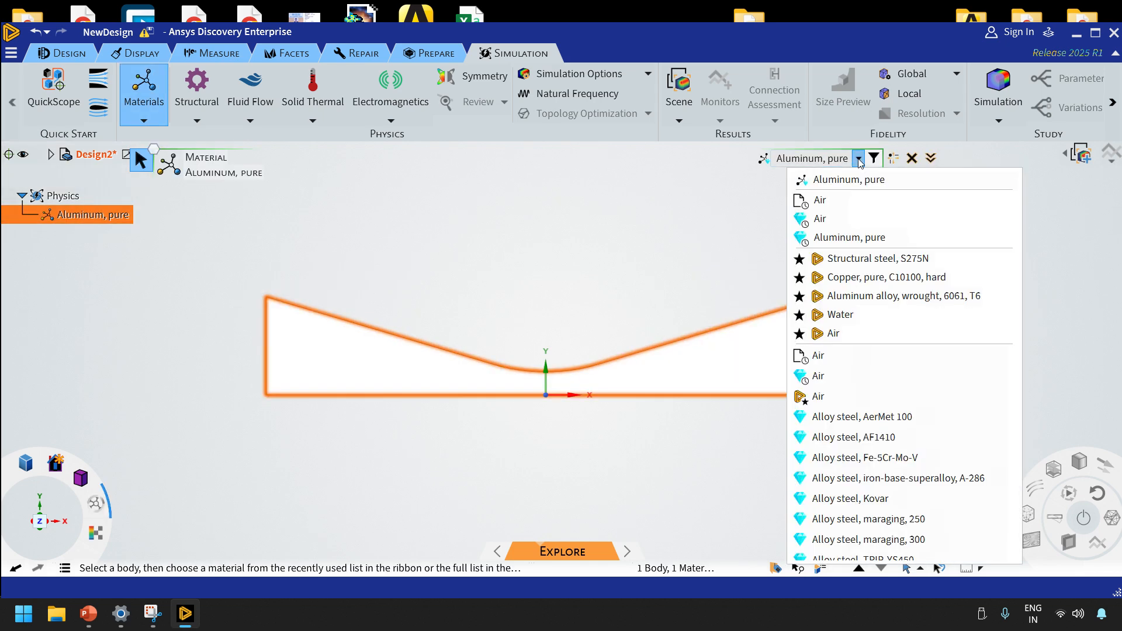
pyautogui.click(816, 397)
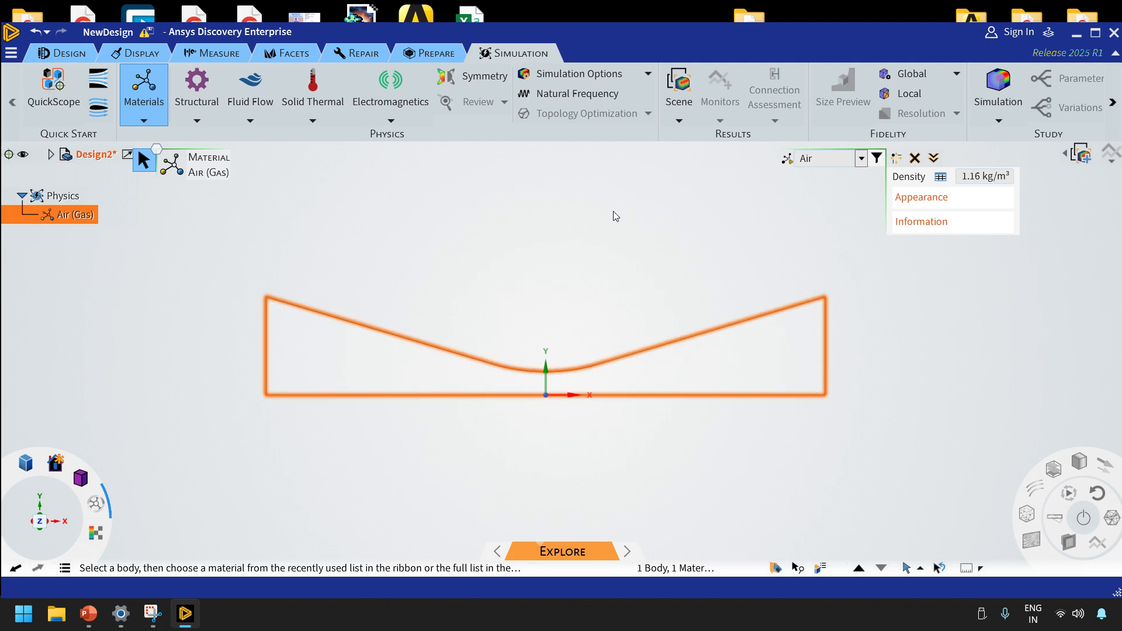
# Add a pressure flow inlet of 99977.38 Pa on the nozzle's inlet end face, checking the value in the PowerPoint slide
pyautogui.click(253, 80)
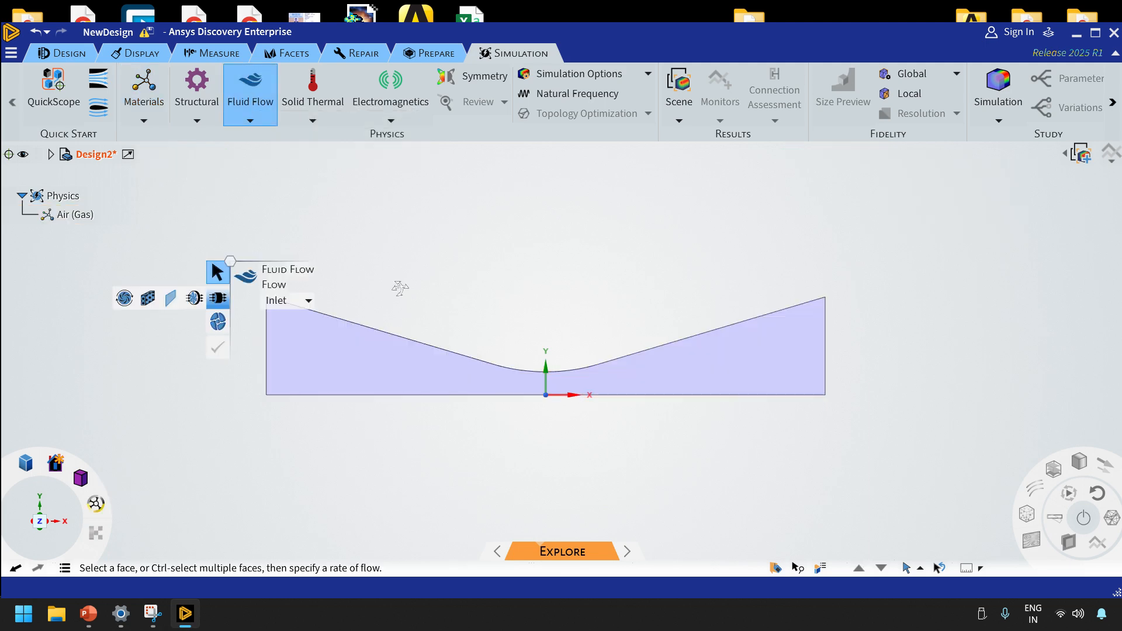
pyautogui.moveTo(400, 288); pyautogui.dragTo(368, 357, button='middle')
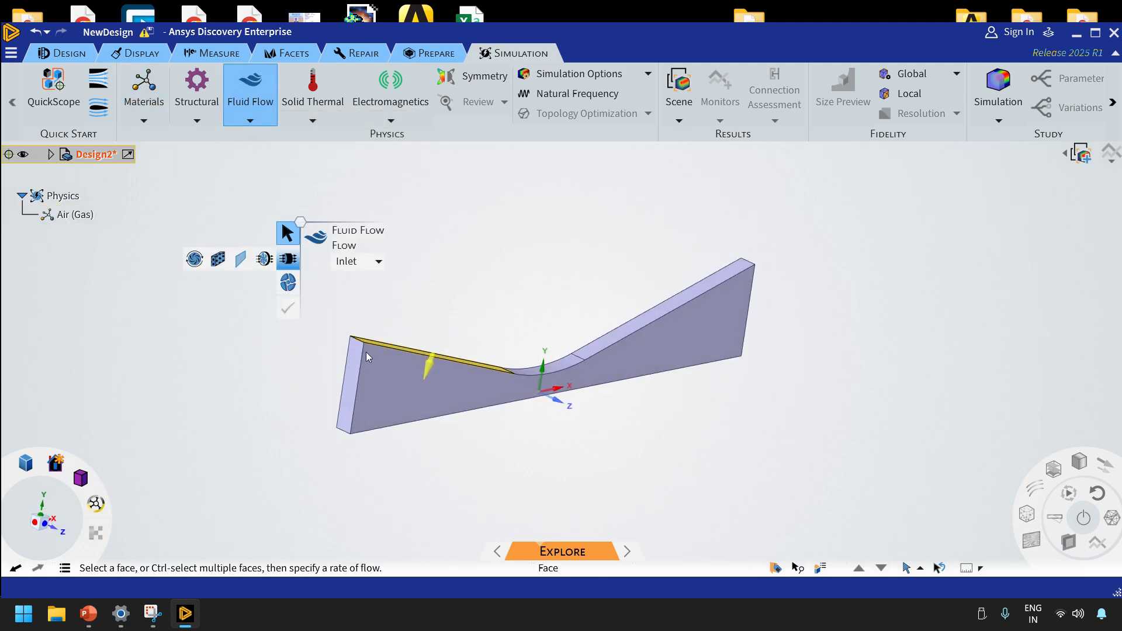
pyautogui.click(356, 368)
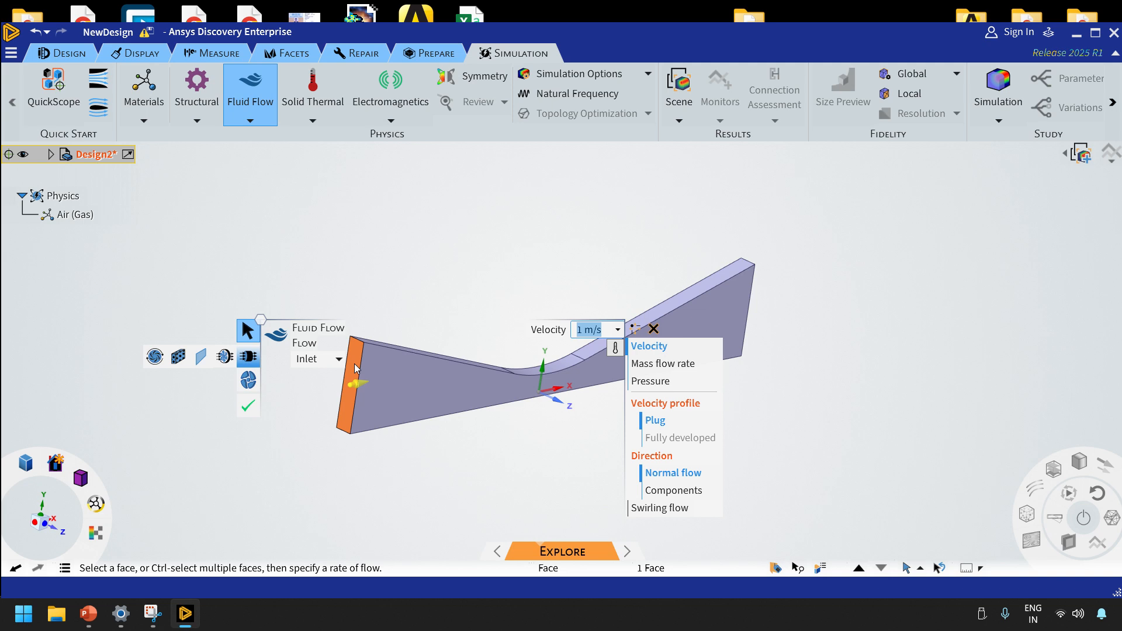
pyautogui.click(657, 387)
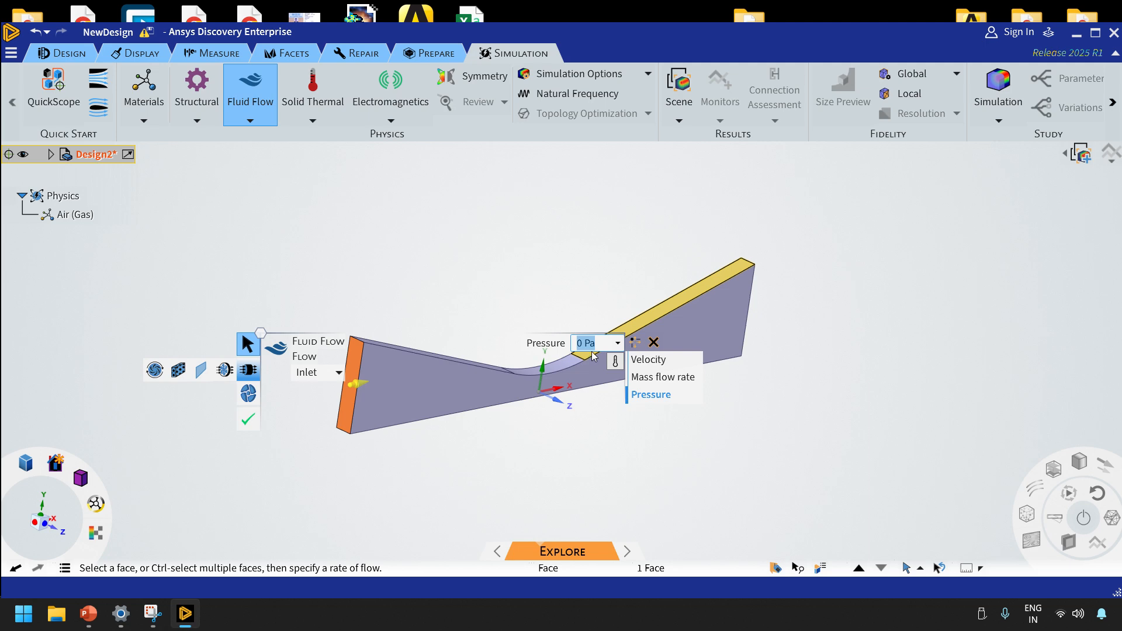
pyautogui.hotkey('alt', 'Tab')
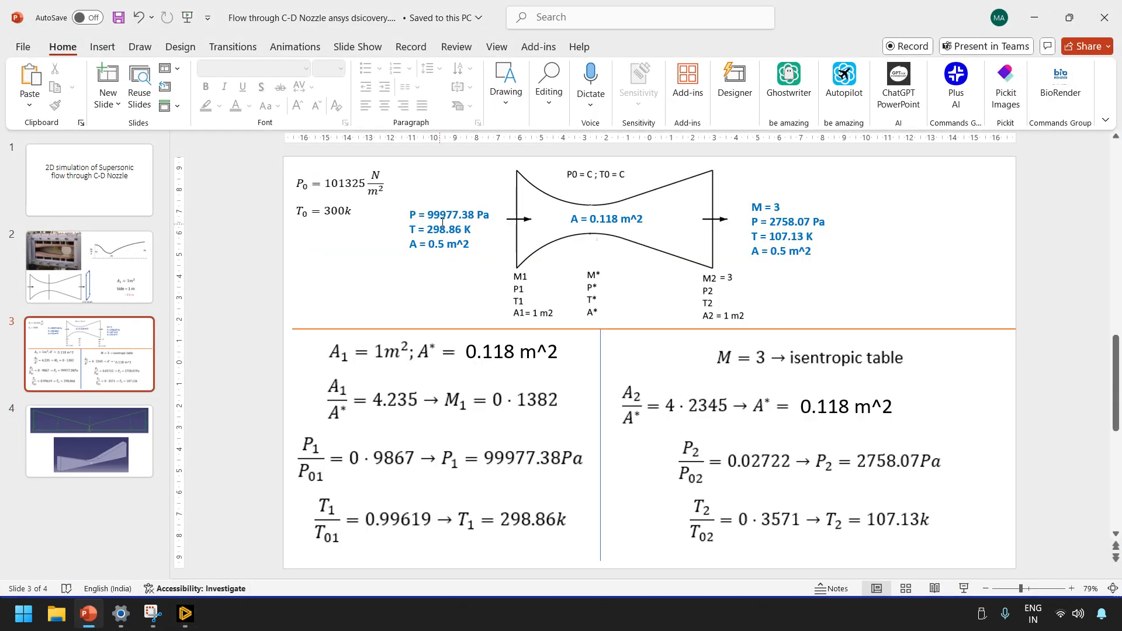
pyautogui.click(185, 613)
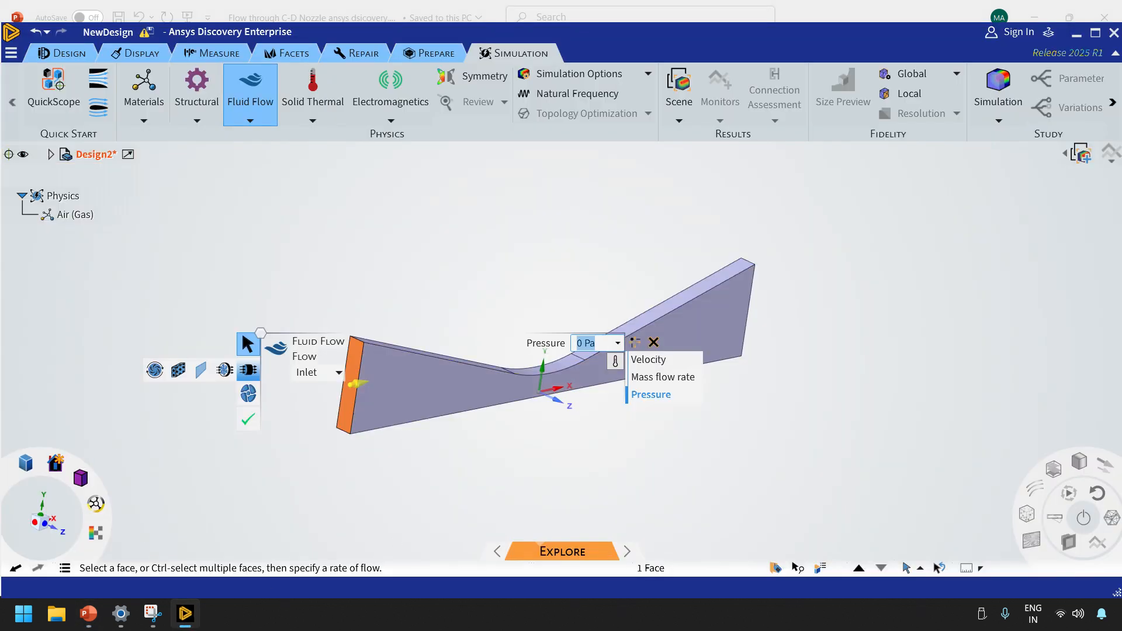
pyautogui.write('99977.38')
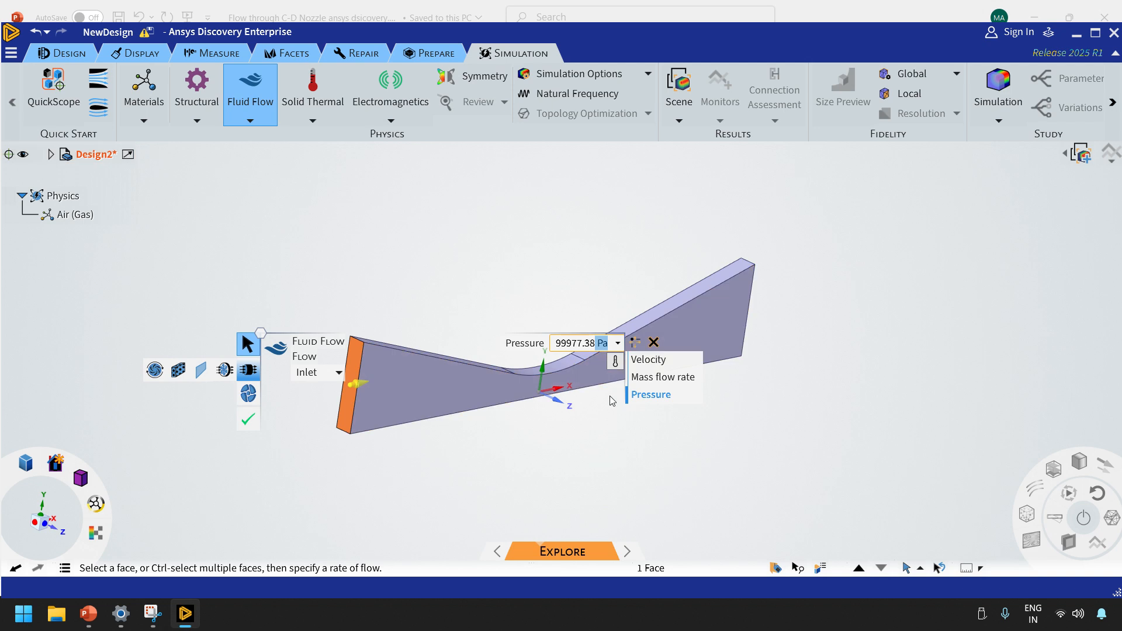
pyautogui.press('Return')
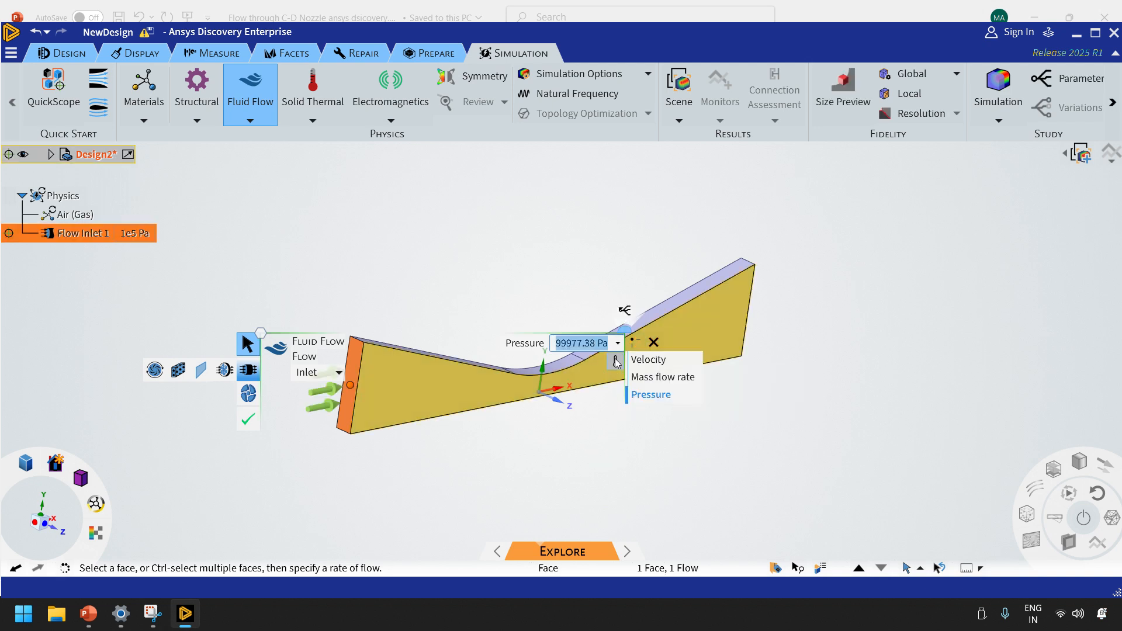
# Set the flow inlet's temperature to 298.86 K, switching the unit to kelvin and checking the value in the PowerPoint slide
pyautogui.click(615, 363)
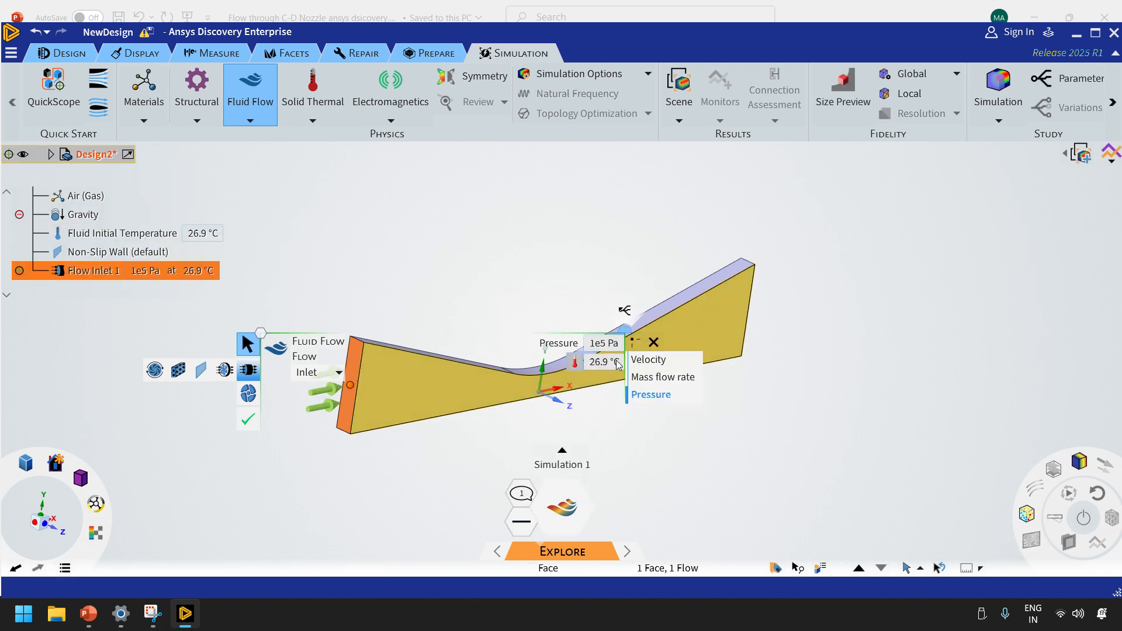
pyautogui.click(617, 364)
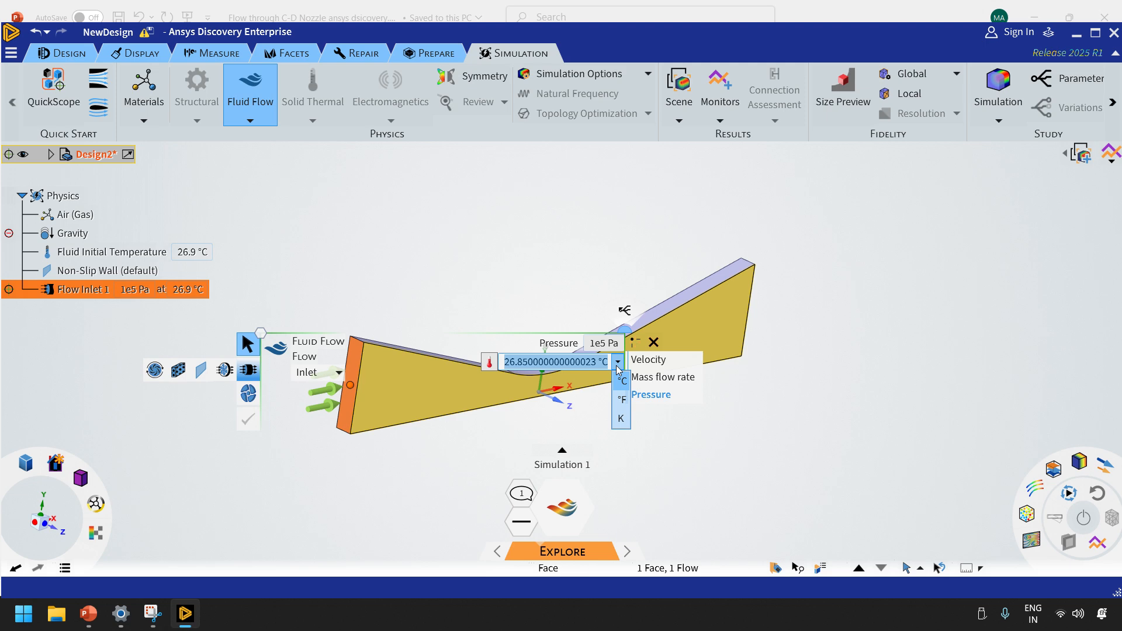
pyautogui.click(620, 418)
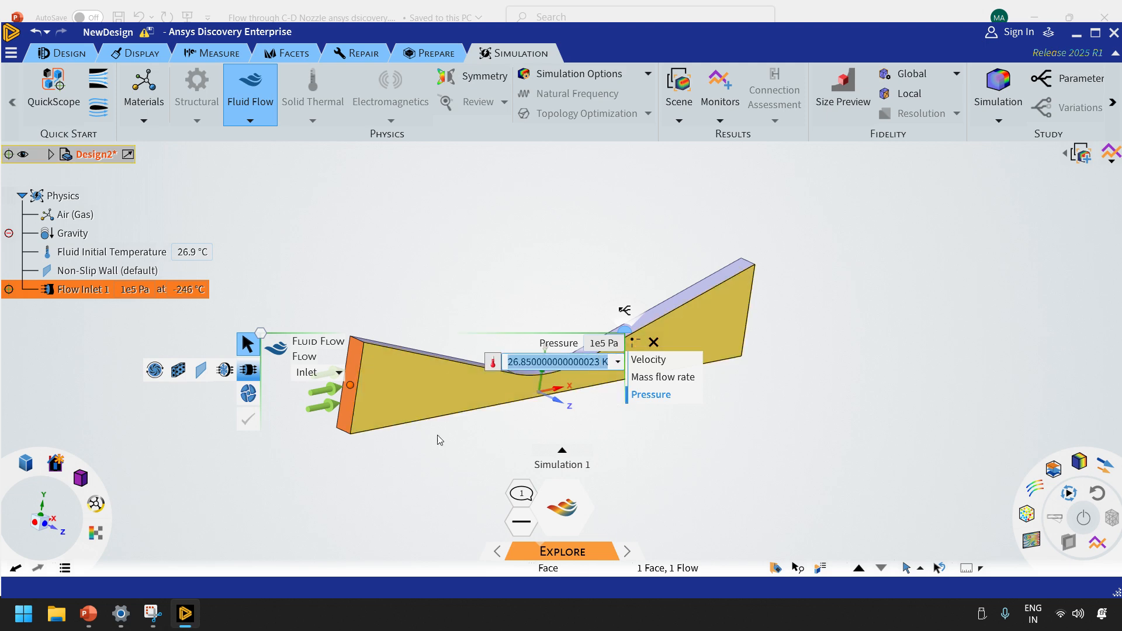
pyautogui.click(88, 614)
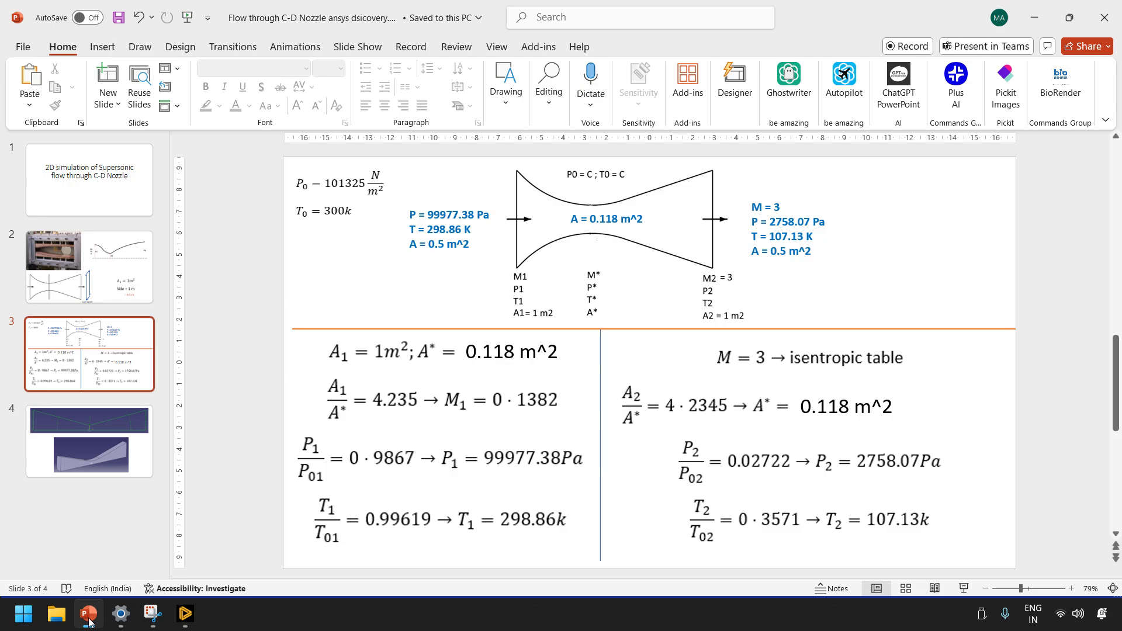
pyautogui.click(88, 617)
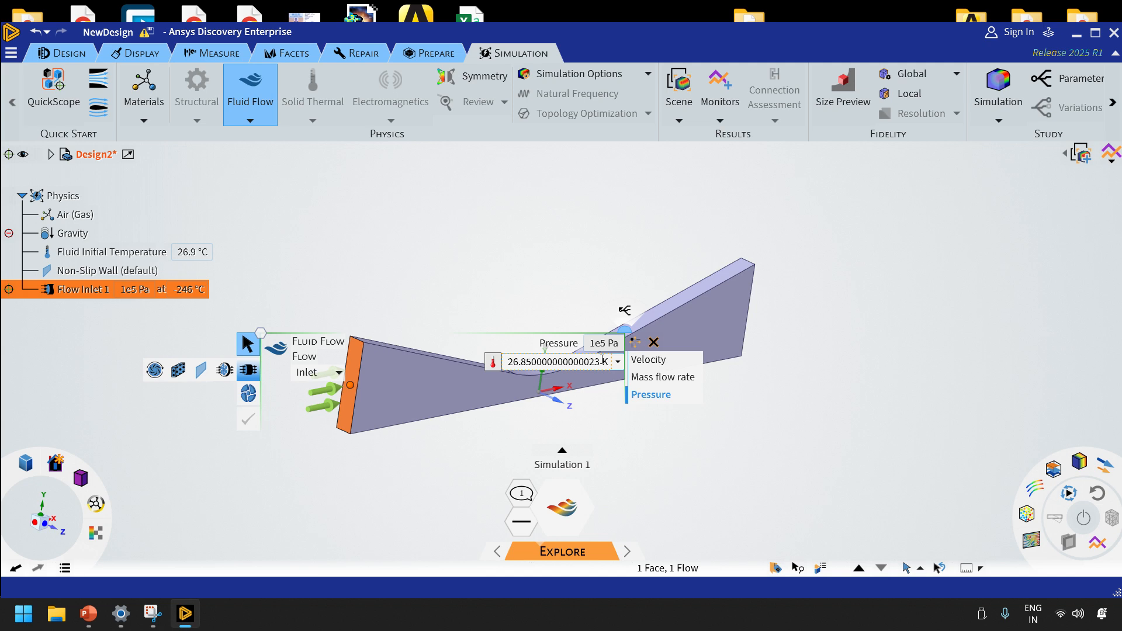
pyautogui.moveTo(578, 361); pyautogui.dragTo(506, 363)
pyautogui.write('2')
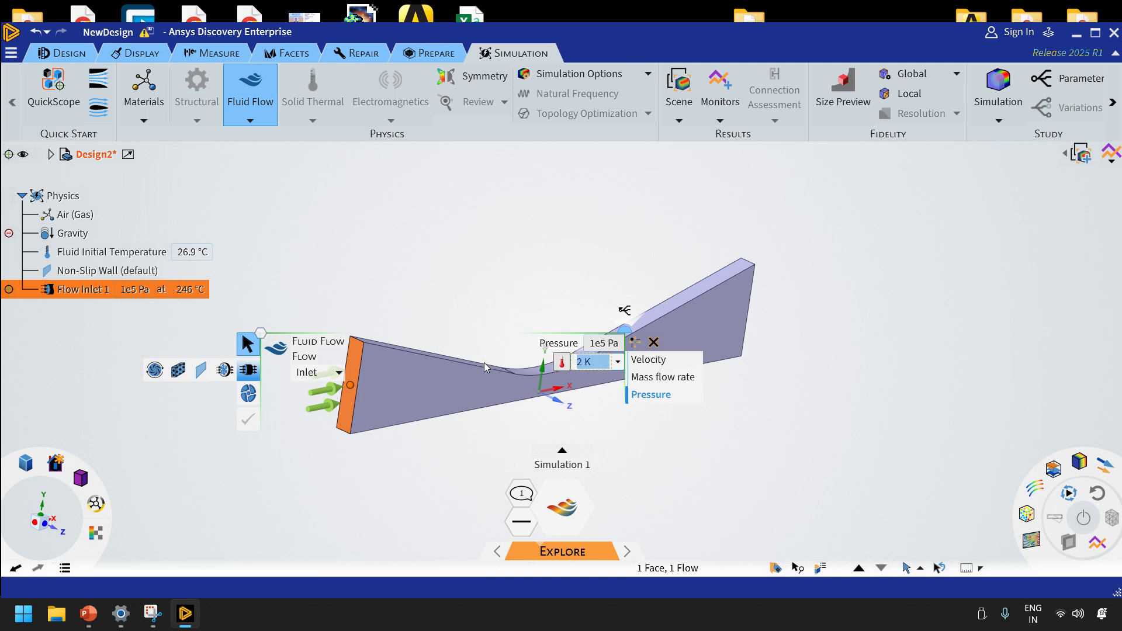
pyautogui.write('98.5')
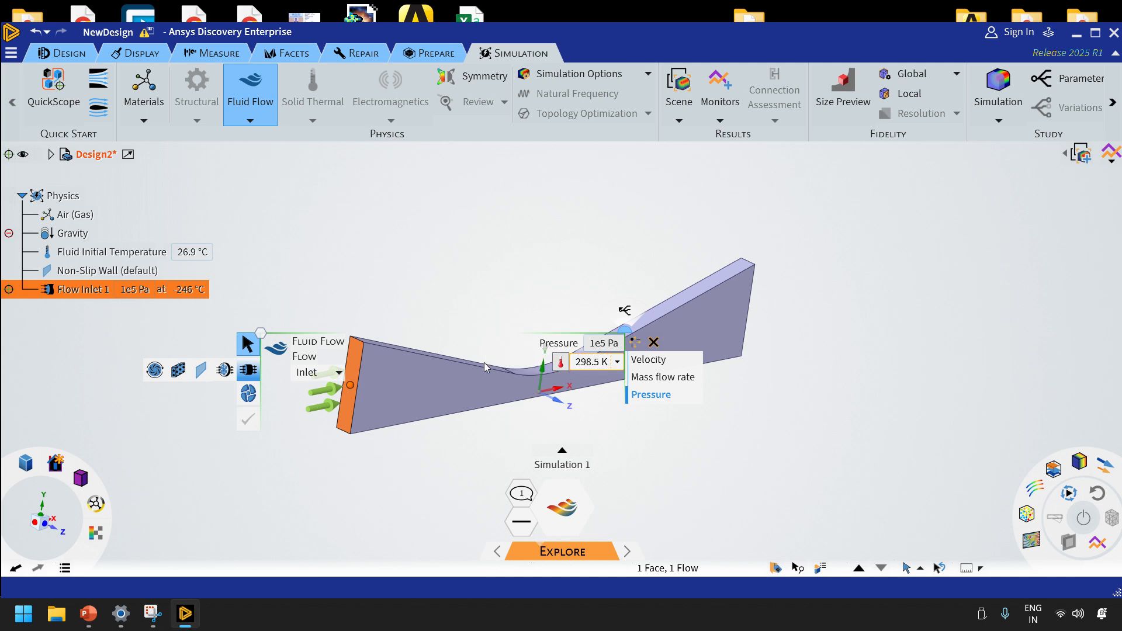
pyautogui.press('BackSpace')
pyautogui.write('86')
pyautogui.press('Return')
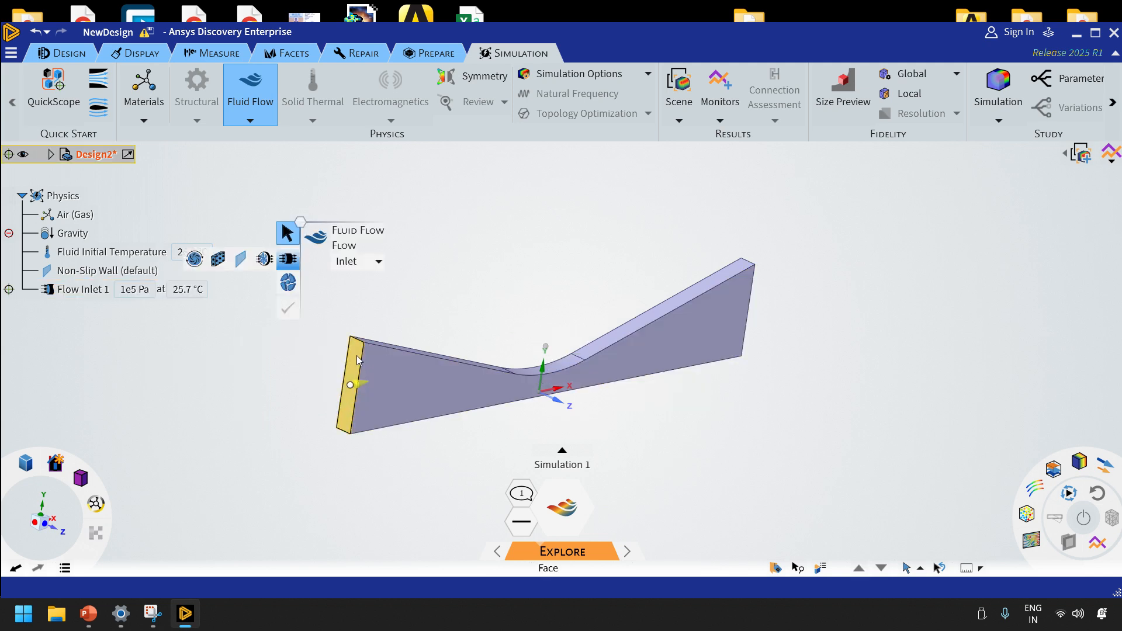
# Add a pressure flow outlet of 2758.07 Pa on the nozzle's outlet end face, checking the value in the PowerPoint slide
pyautogui.moveTo(755, 334)
pyautogui.mouseDown(button='middle')
pyautogui.moveTo(710, 376)
pyautogui.moveTo(770, 331)
pyautogui.mouseUp(button='middle')
pyautogui.click(751, 315)
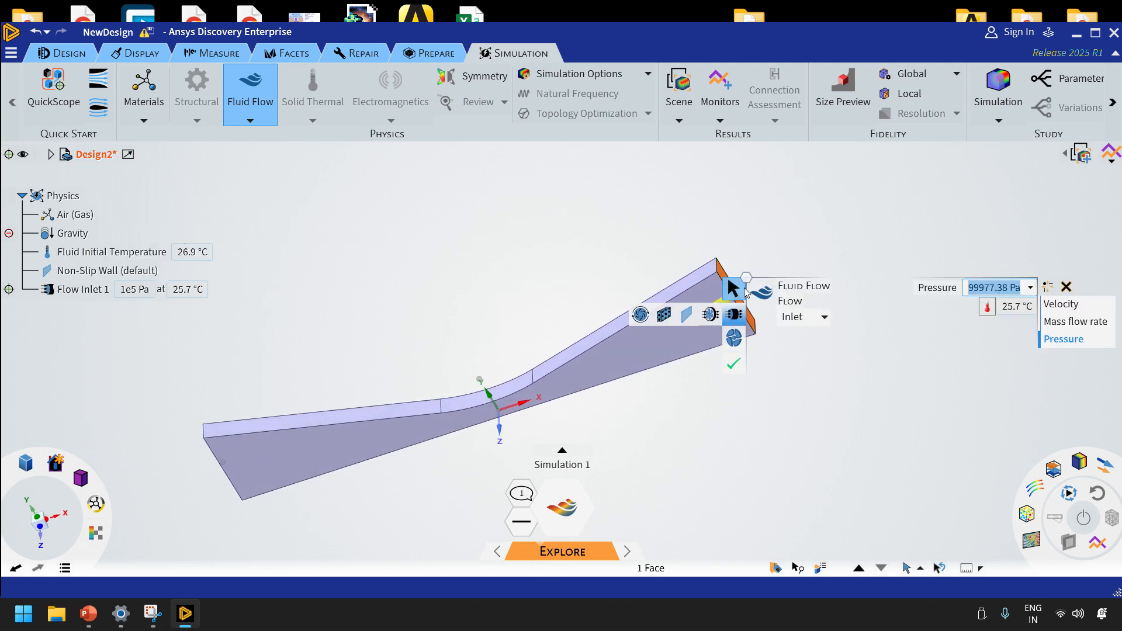
pyautogui.click(821, 317)
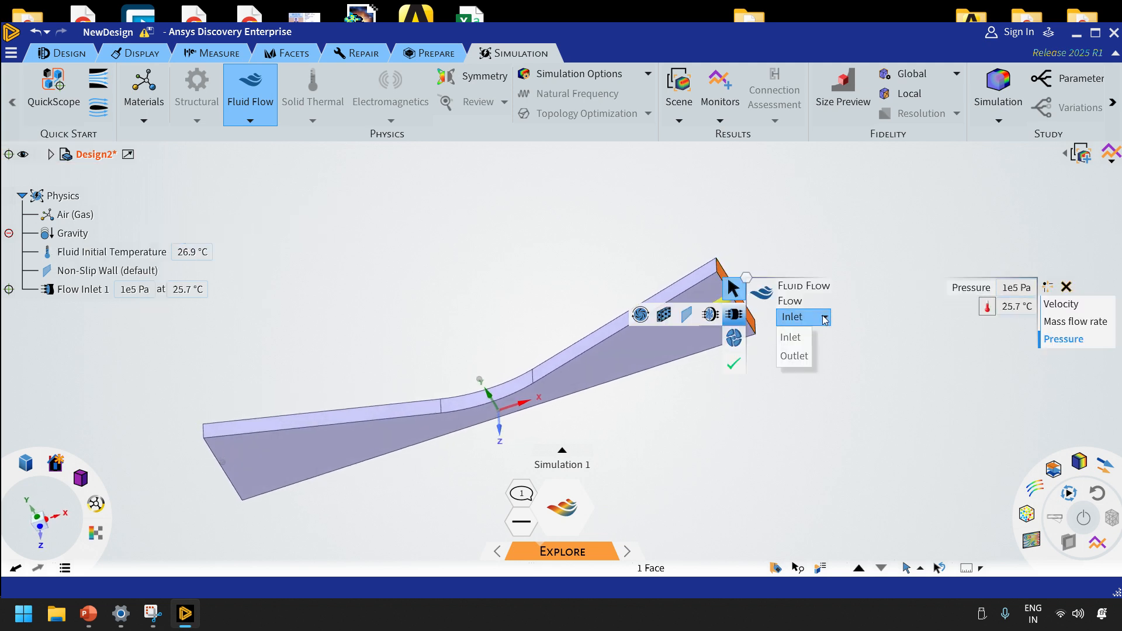
pyautogui.click(797, 363)
pyautogui.click(1011, 286)
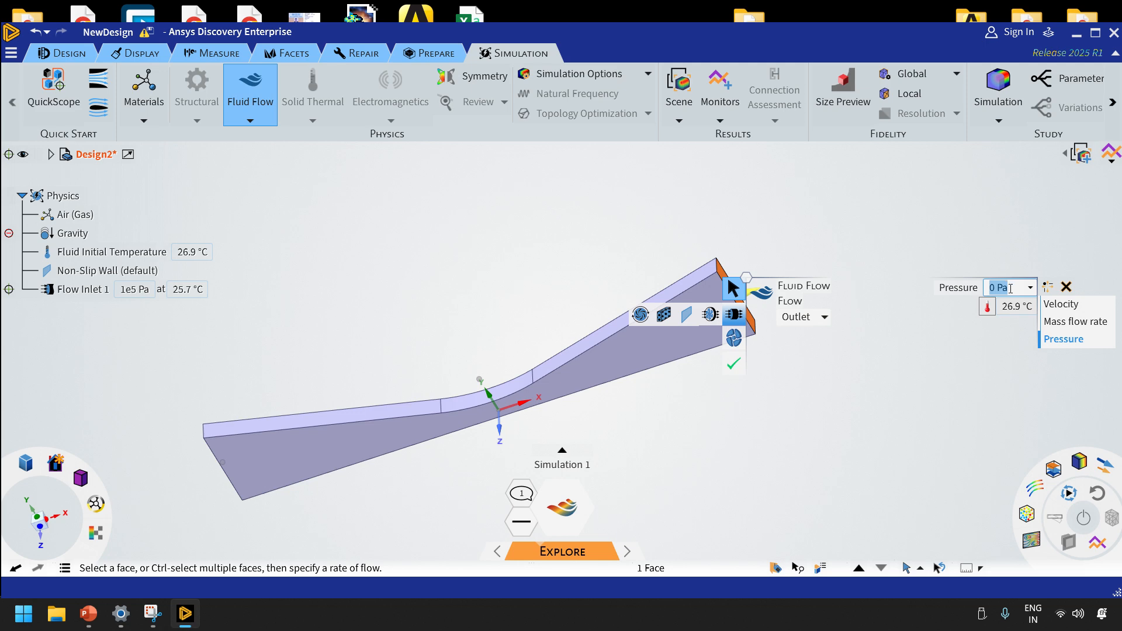
pyautogui.click(87, 613)
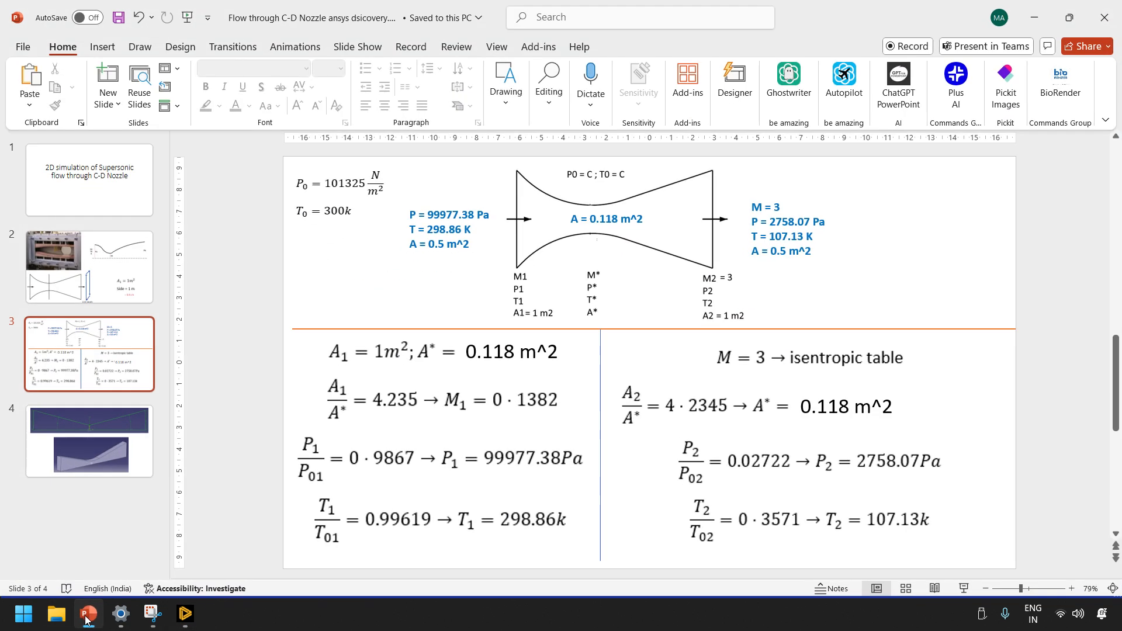
pyautogui.click(87, 614)
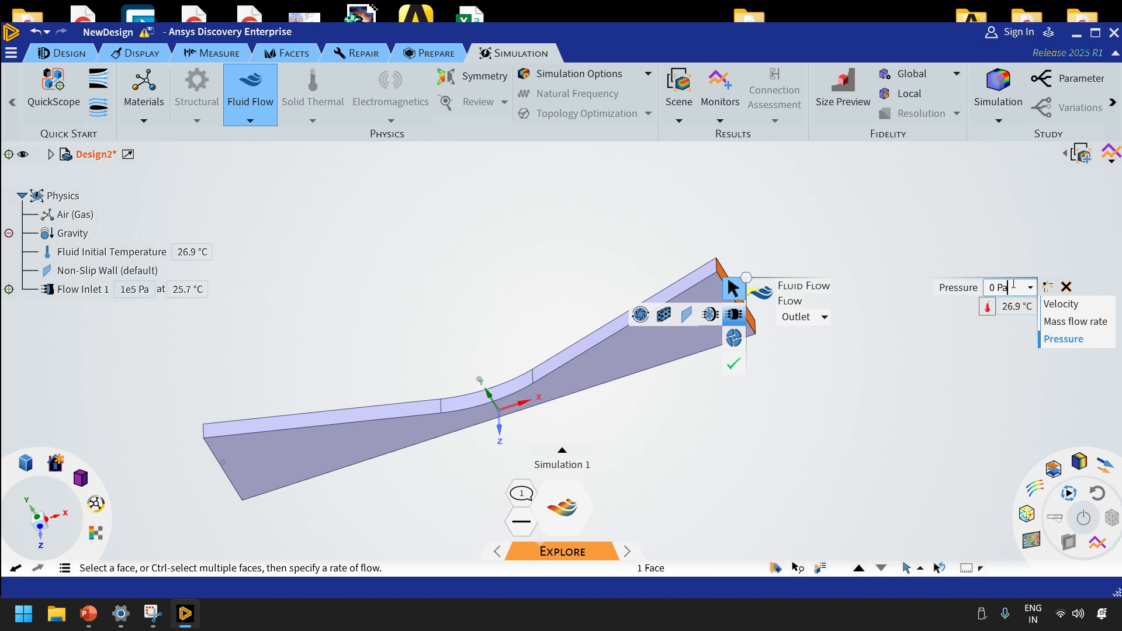
pyautogui.moveTo(1013, 284); pyautogui.dragTo(974, 293)
pyautogui.write('2758.0')
pyautogui.write('7')
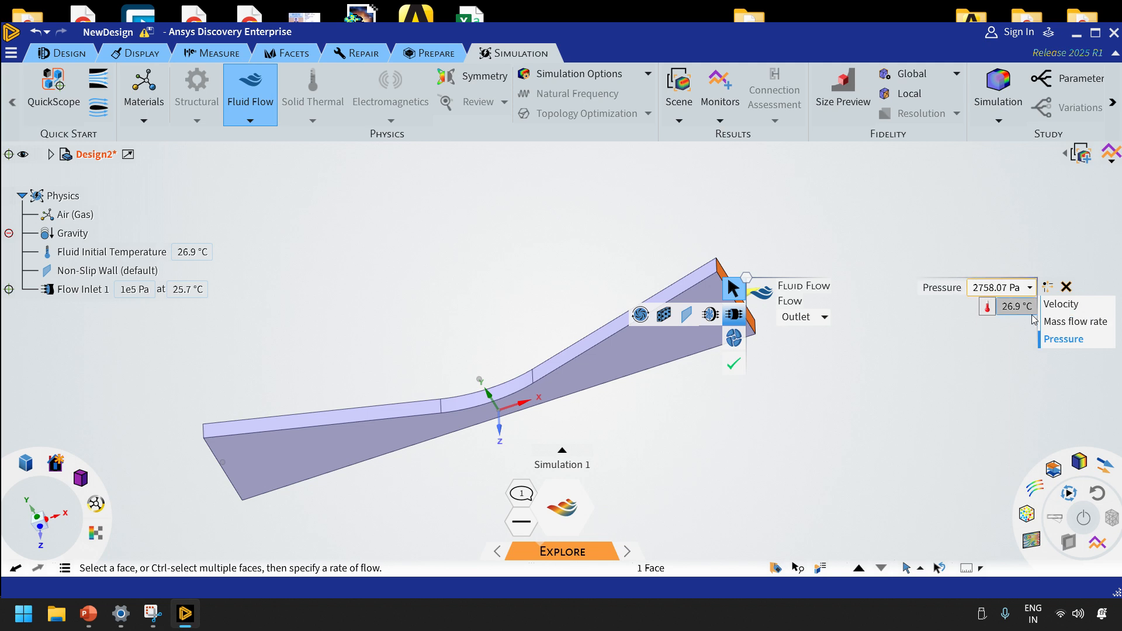
pyautogui.press('Return')
# Set the flow outlet's temperature to 107.13 K, switching the unit to kelvin, and check the outlet conditions in the PowerPoint slide
pyautogui.click(1029, 307)
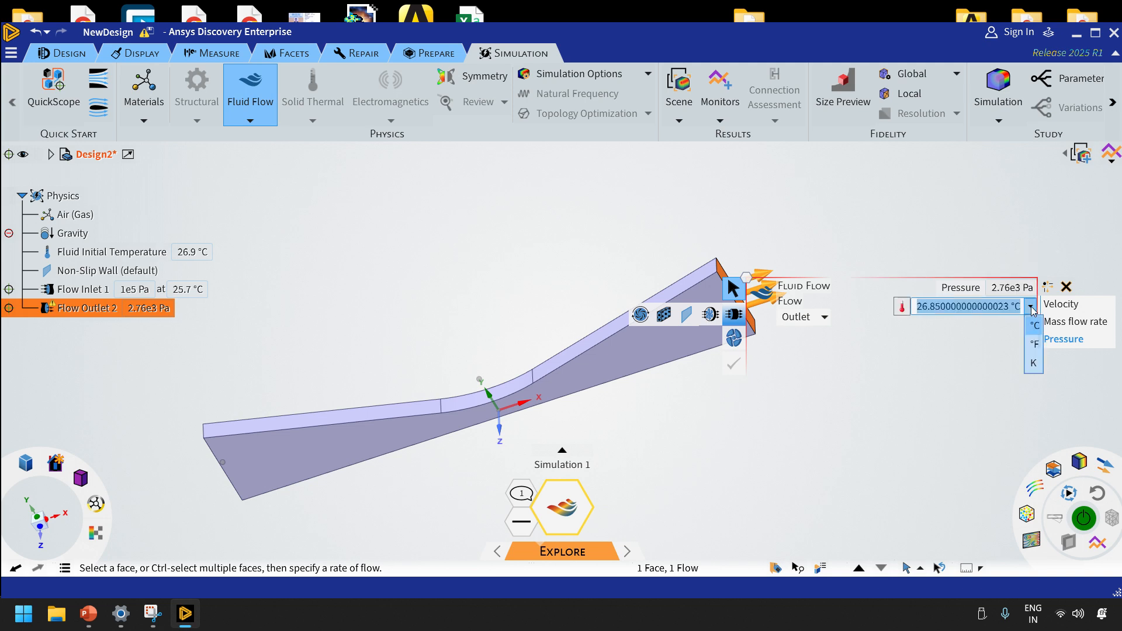
pyautogui.click(1034, 363)
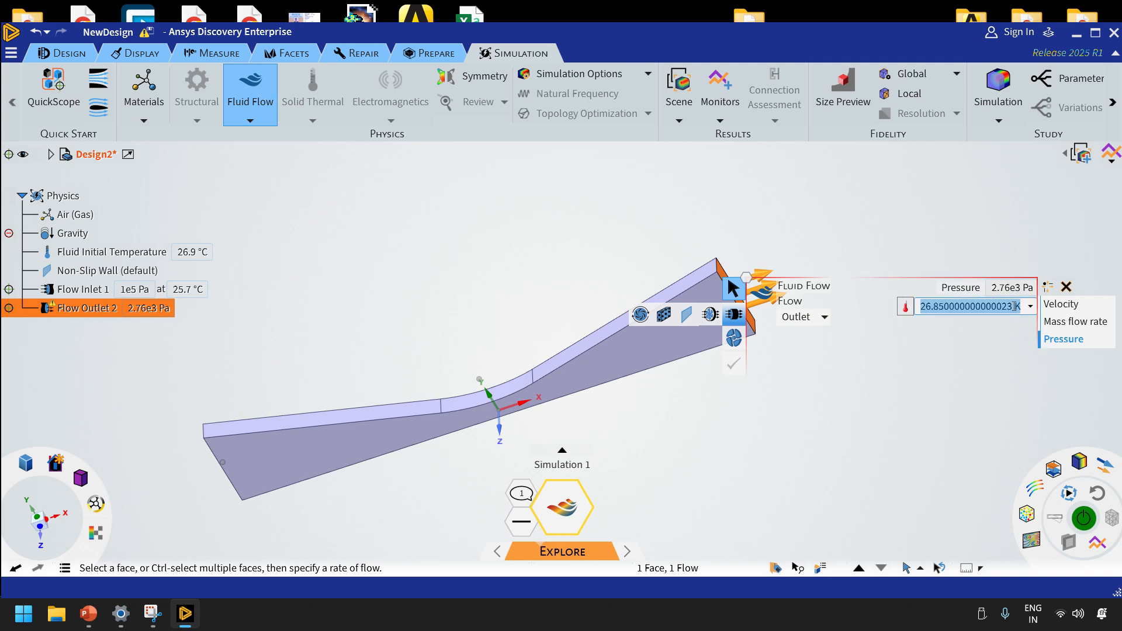
pyautogui.write('107')
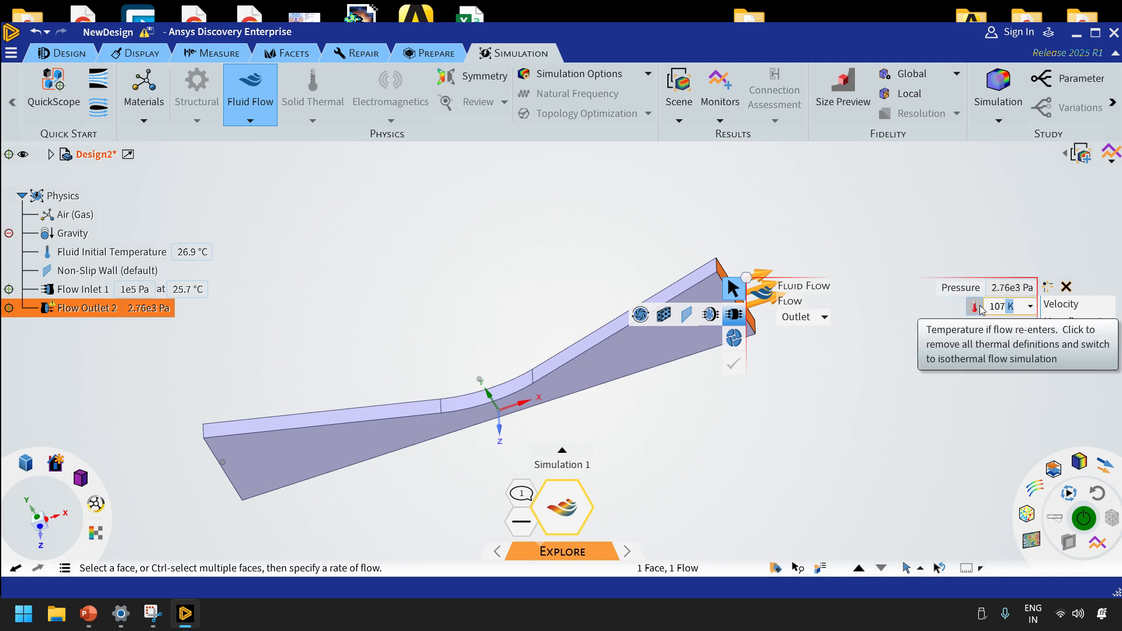
pyautogui.write('.13')
pyautogui.click(899, 392)
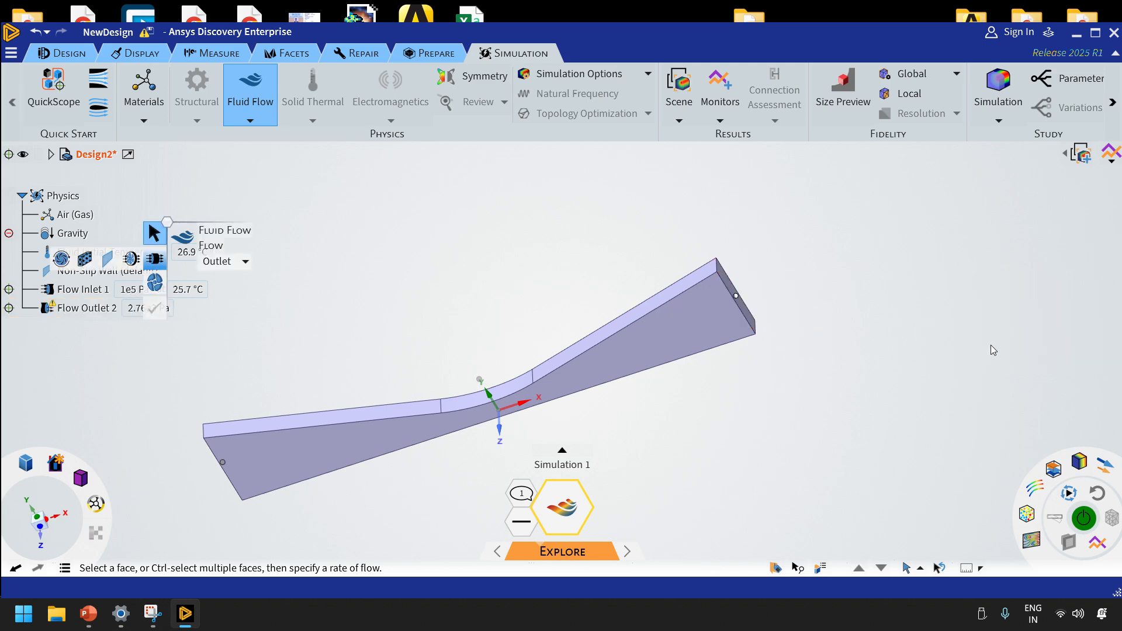
pyautogui.click(89, 613)
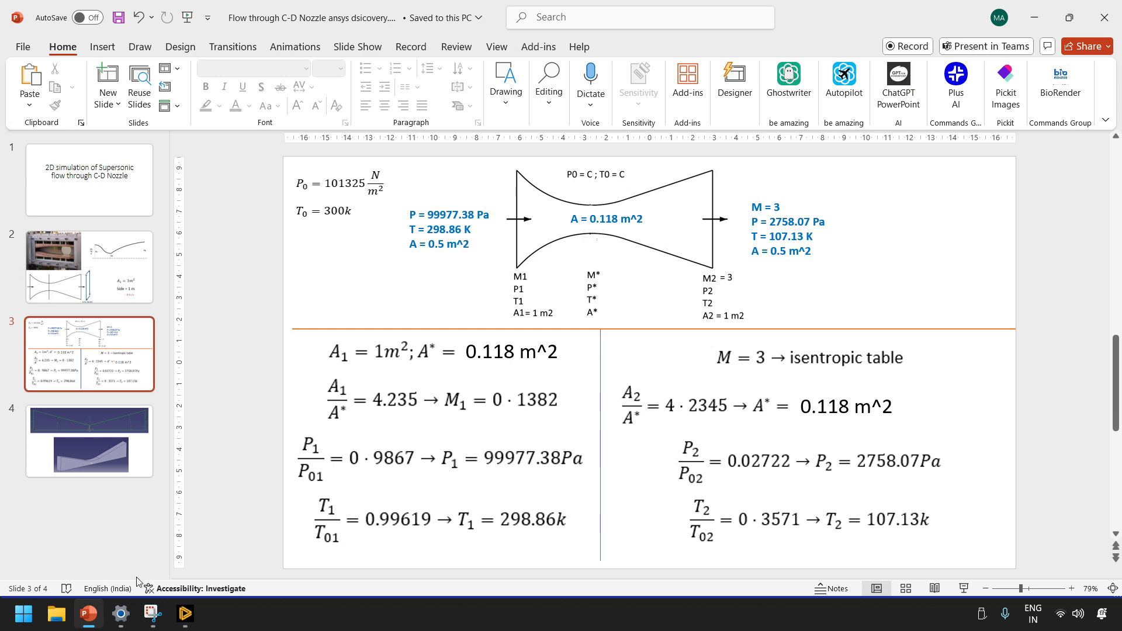
pyautogui.click(185, 613)
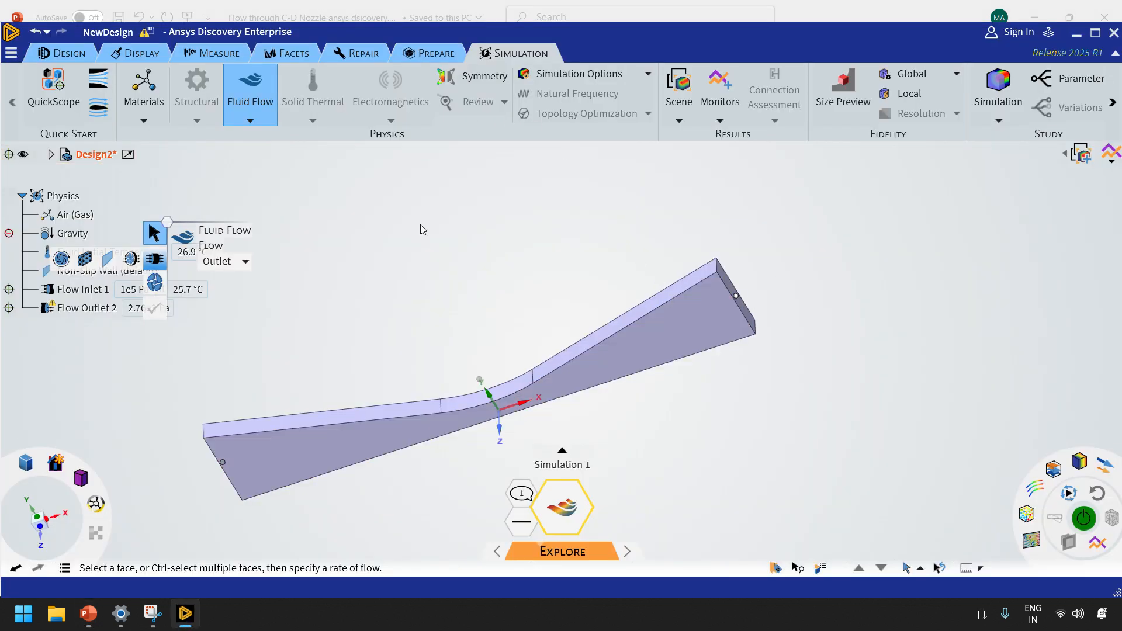
# Examine the nozzle's three contoured wall faces and which faces the default non-slip wall condition covers
pyautogui.click(595, 339)
pyautogui.keyDown('ctrl'); pyautogui.click(508, 383); pyautogui.keyUp('ctrl')
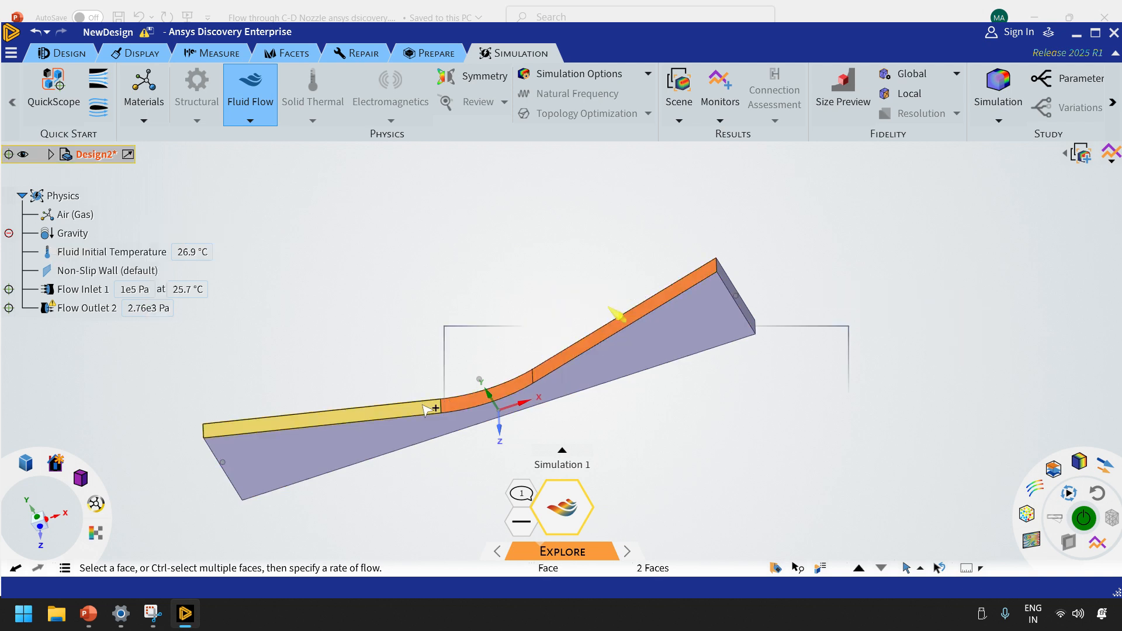
pyautogui.keyDown('ctrl'); pyautogui.click(425, 407); pyautogui.keyUp('ctrl')
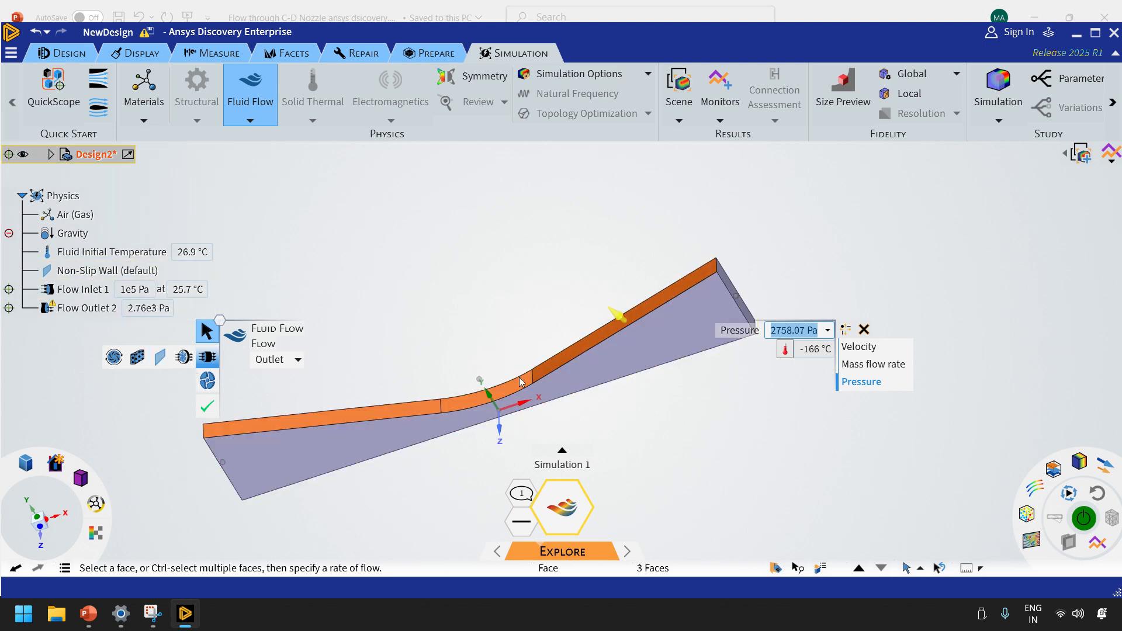
pyautogui.click(720, 426)
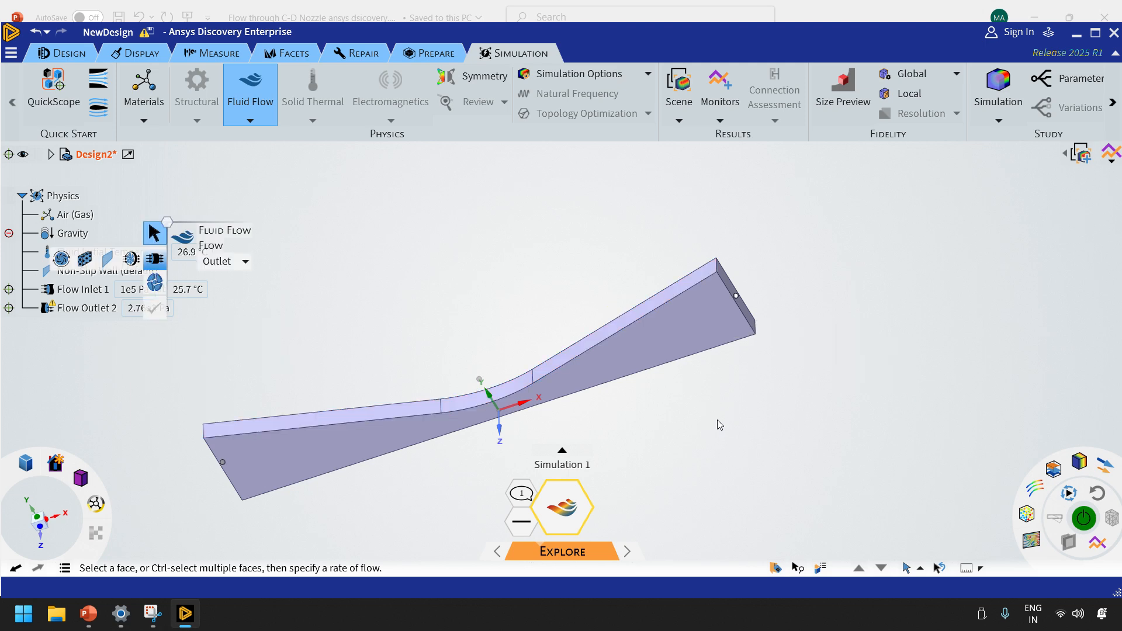
pyautogui.click(84, 274)
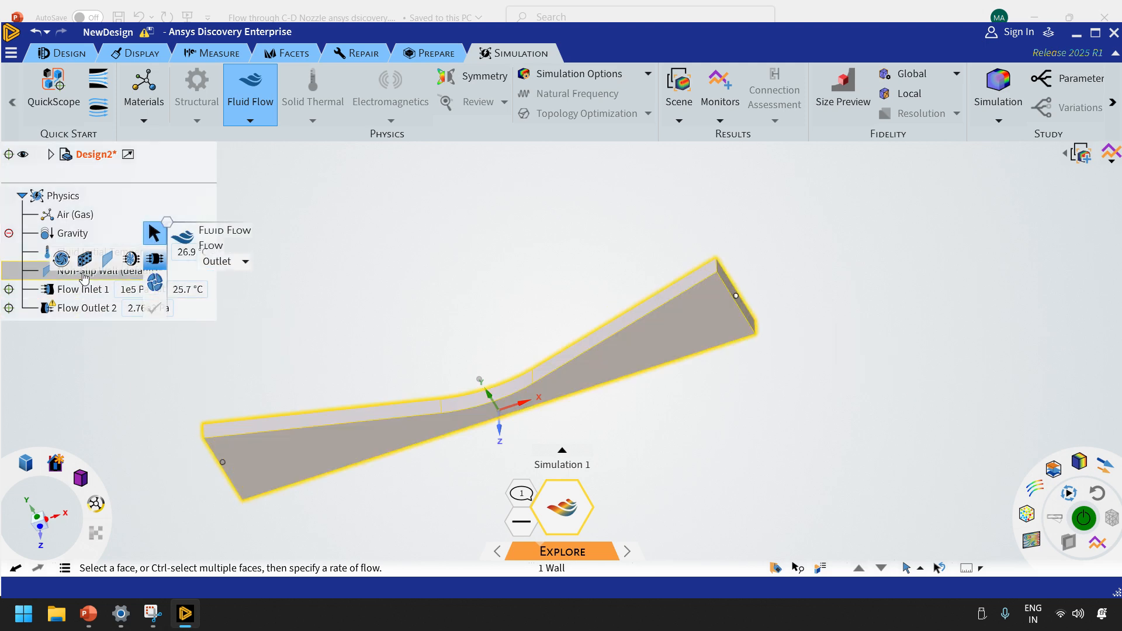
# Add a symmetry condition on one of the nozzle body's large flat side faces
pyautogui.moveTo(421, 386); pyautogui.dragTo(309, 386, button='middle')
pyautogui.click(388, 329)
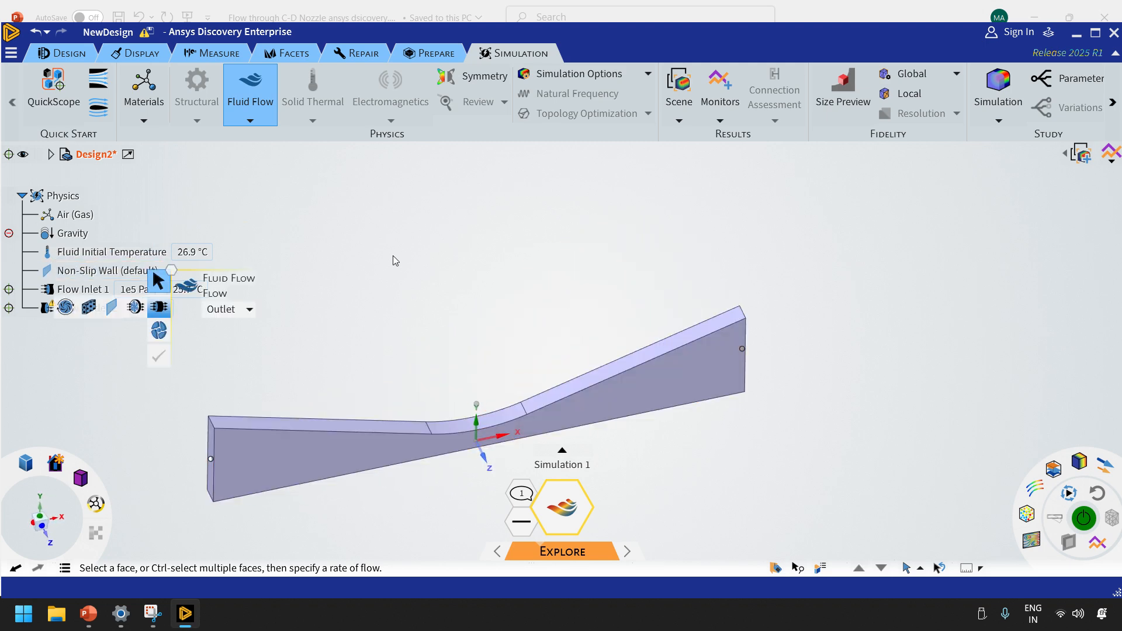
pyautogui.click(479, 82)
pyautogui.click(360, 451)
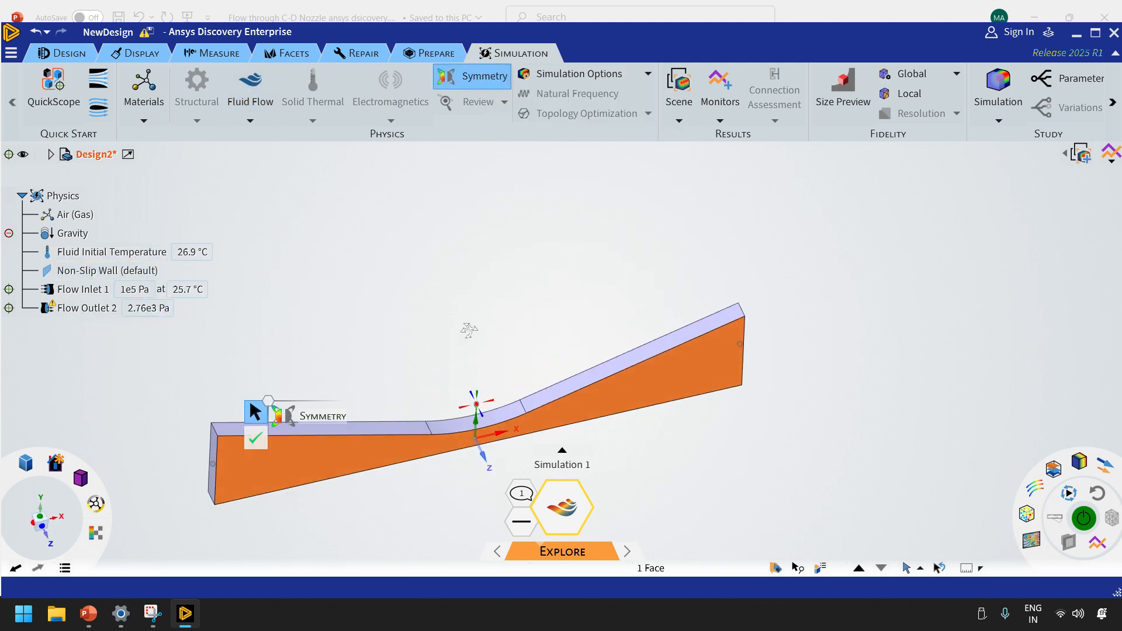
pyautogui.moveTo(468, 331); pyautogui.dragTo(301, 400, button='middle')
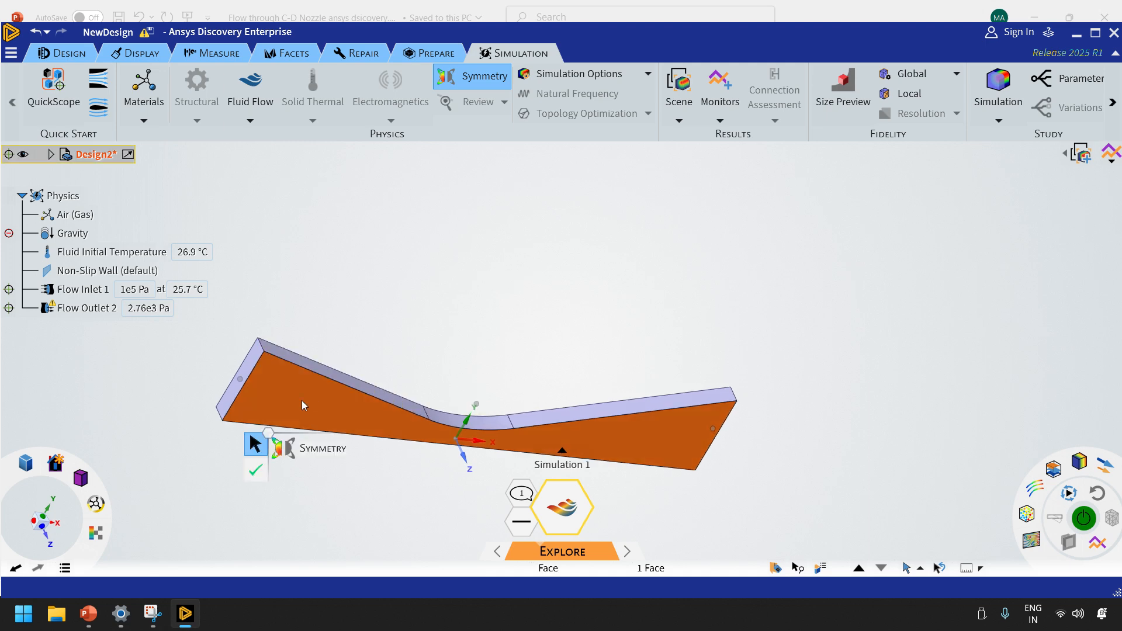
pyautogui.click(254, 471)
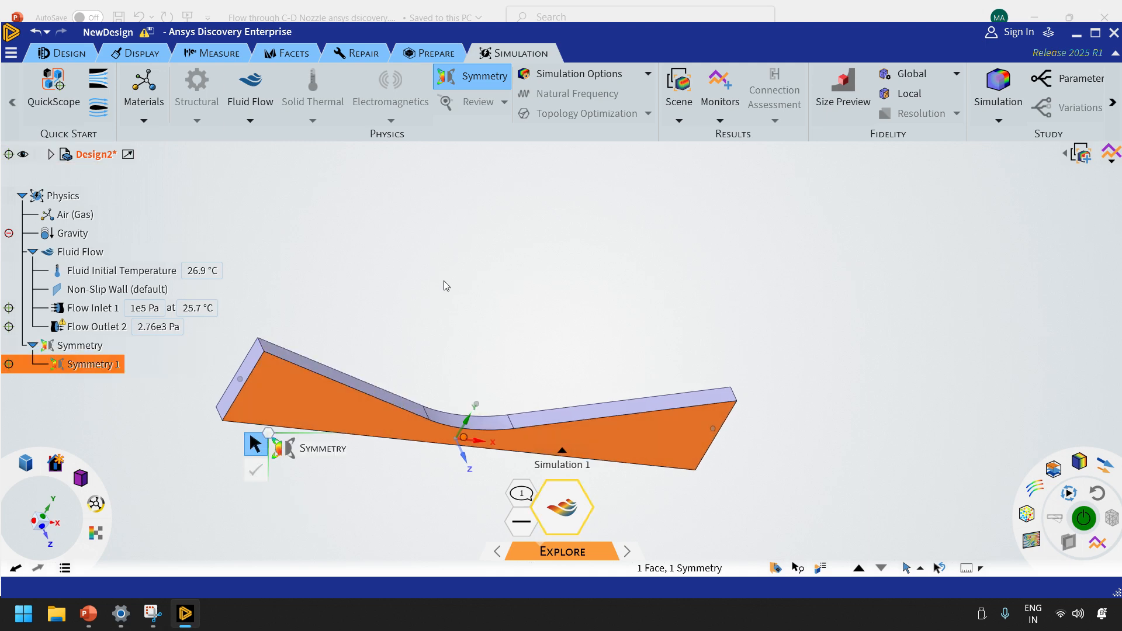
# Add a second symmetry condition on the opposite large flat side face of the nozzle body
pyautogui.moveTo(446, 286); pyautogui.dragTo(558, 378, button='middle')
pyautogui.click(456, 299)
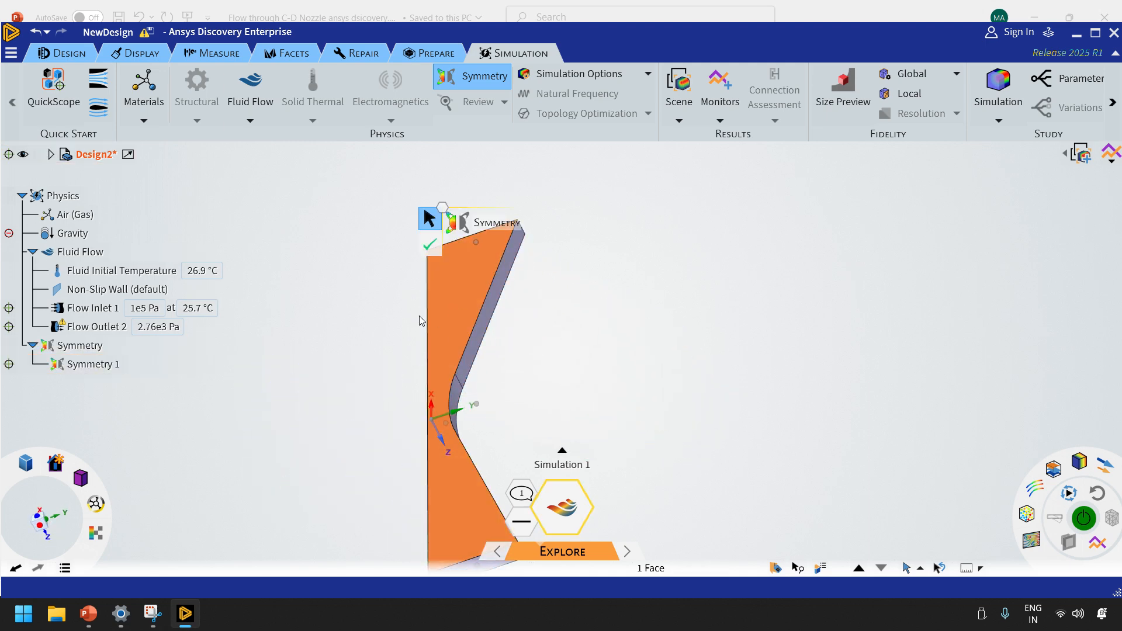
pyautogui.click(437, 245)
# Add a third symmetry condition on the long narrow face along the nozzle's centreline
pyautogui.moveTo(346, 391); pyautogui.dragTo(398, 360, button='middle')
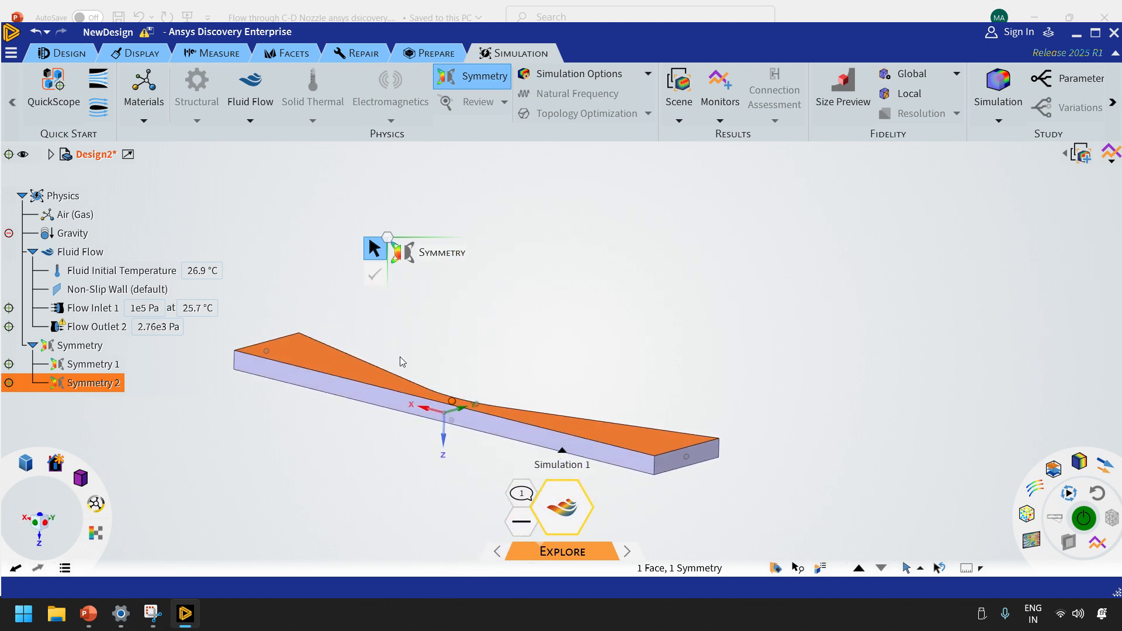
pyautogui.click(365, 400)
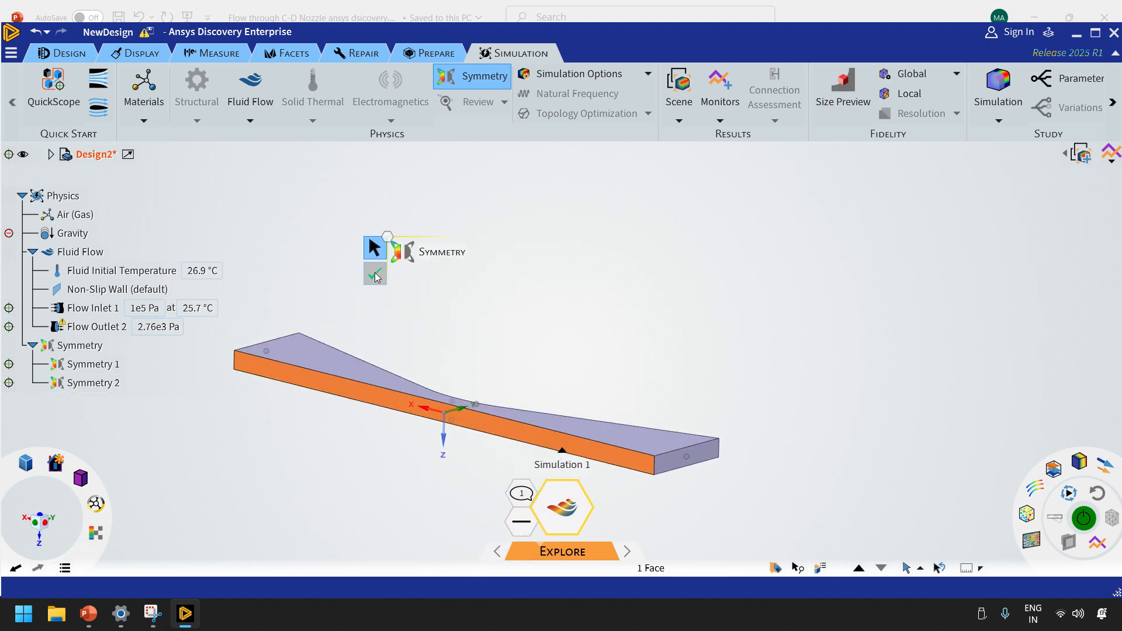
pyautogui.press('Return')
pyautogui.moveTo(566, 368); pyautogui.dragTo(381, 321, button='middle')
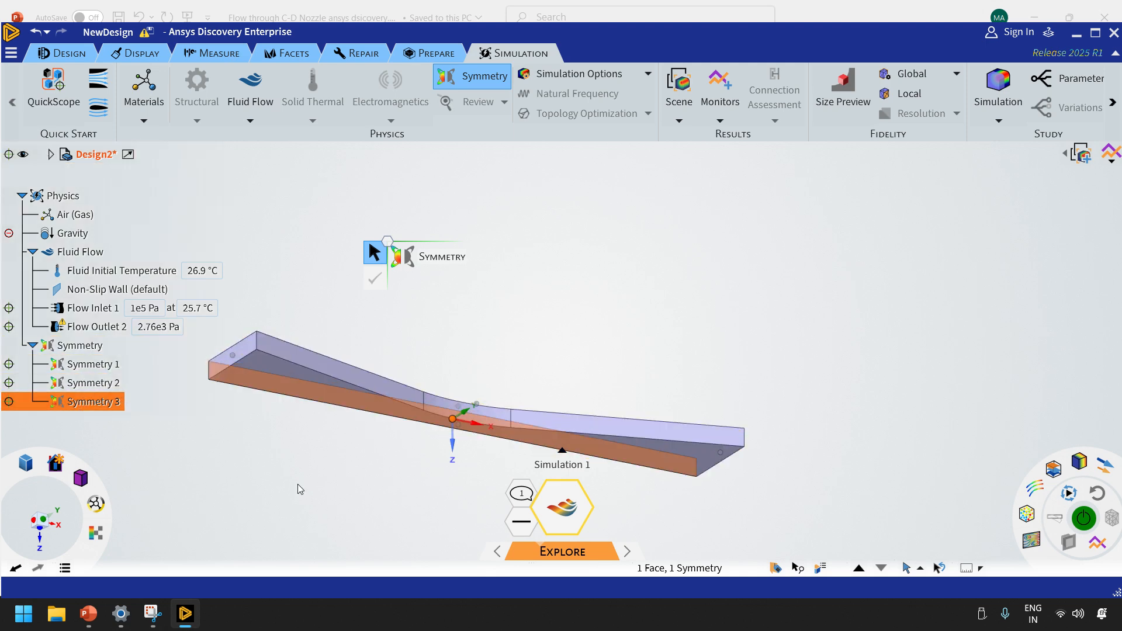
# Switch the air material to compressible flow with the ideal gas law and variable density
pyautogui.moveTo(80, 478)
pyautogui.click(111, 427)
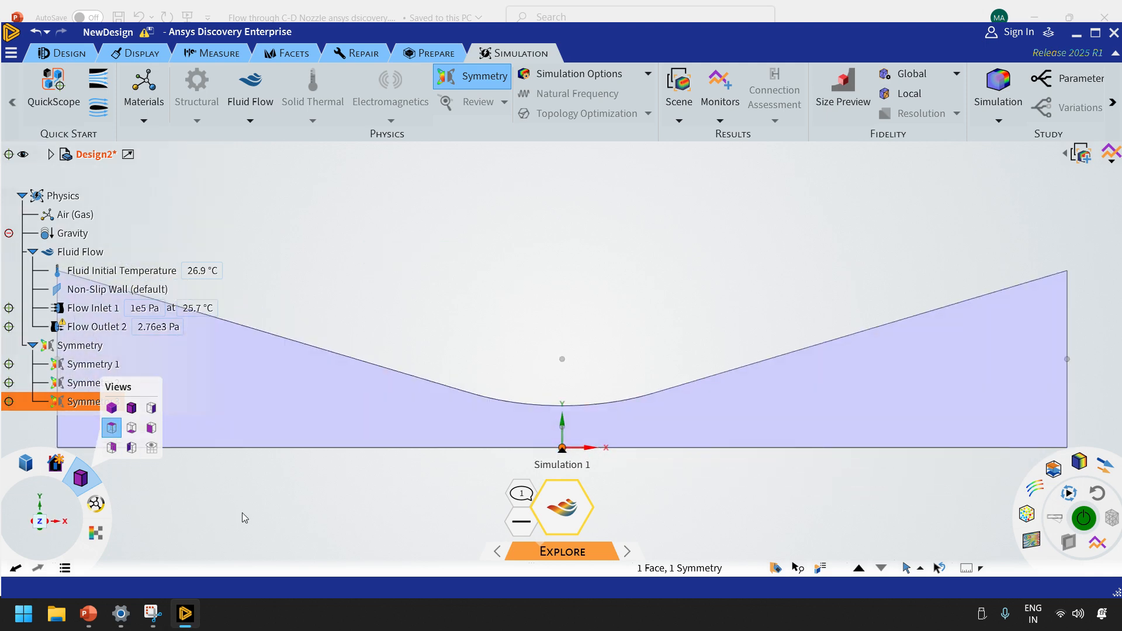
pyautogui.scroll(-3, 242, 478)
pyautogui.scroll(1, 58, 428)
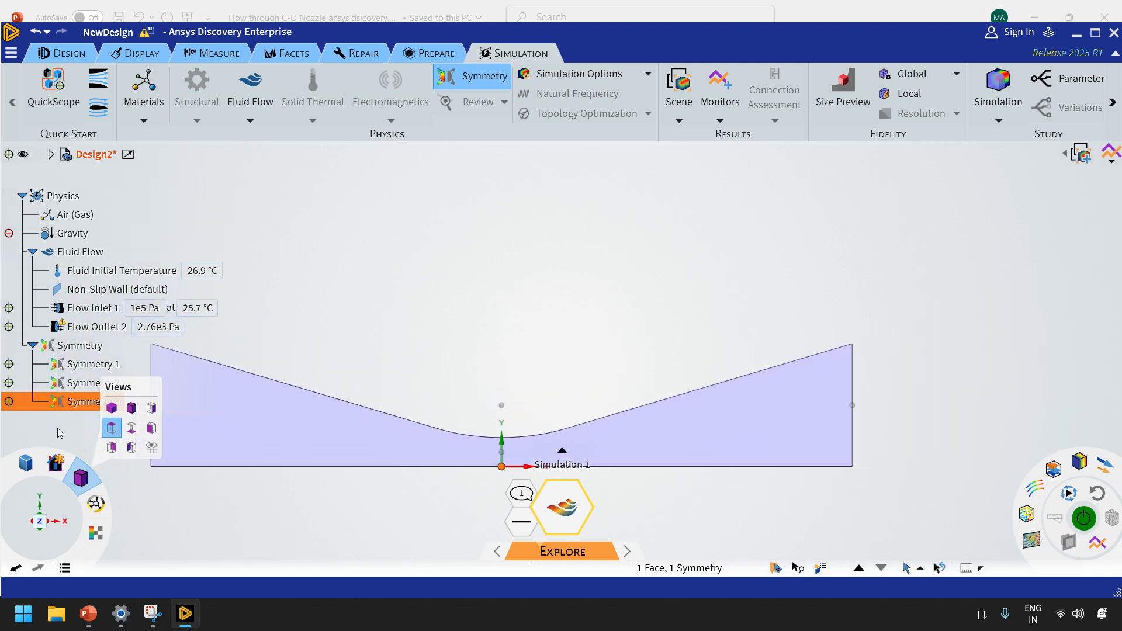
pyautogui.scroll(1, 57, 428)
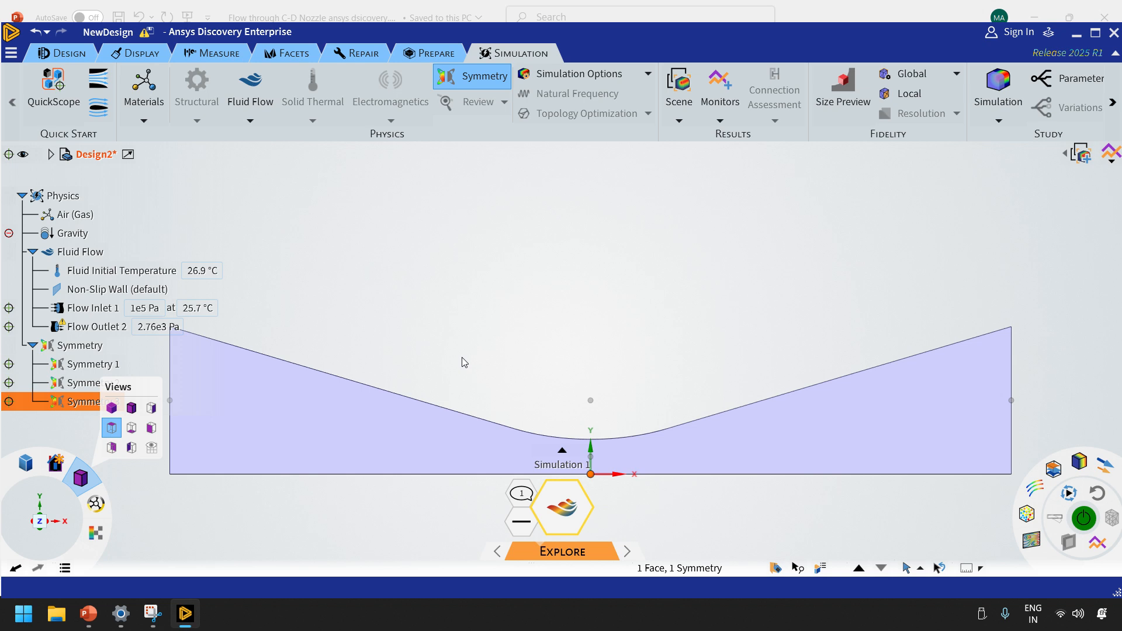
pyautogui.click(61, 216)
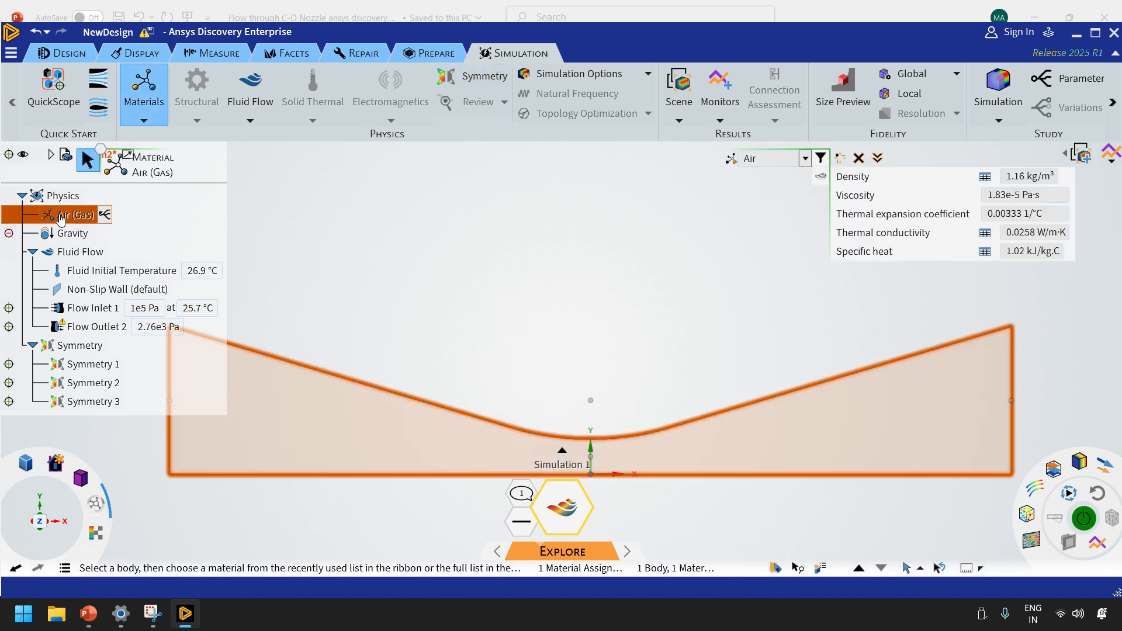
pyautogui.click(820, 177)
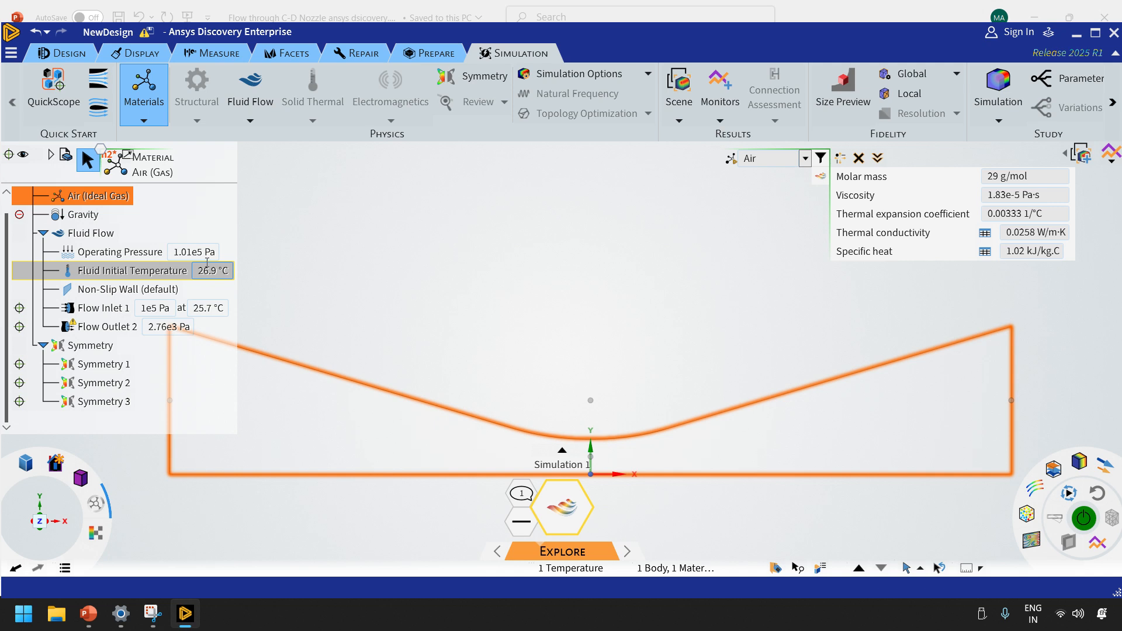
# Set the fluid flow's operating pressure to 2758.07 Pa, checking the value in the PowerPoint slide
pyautogui.click(195, 252)
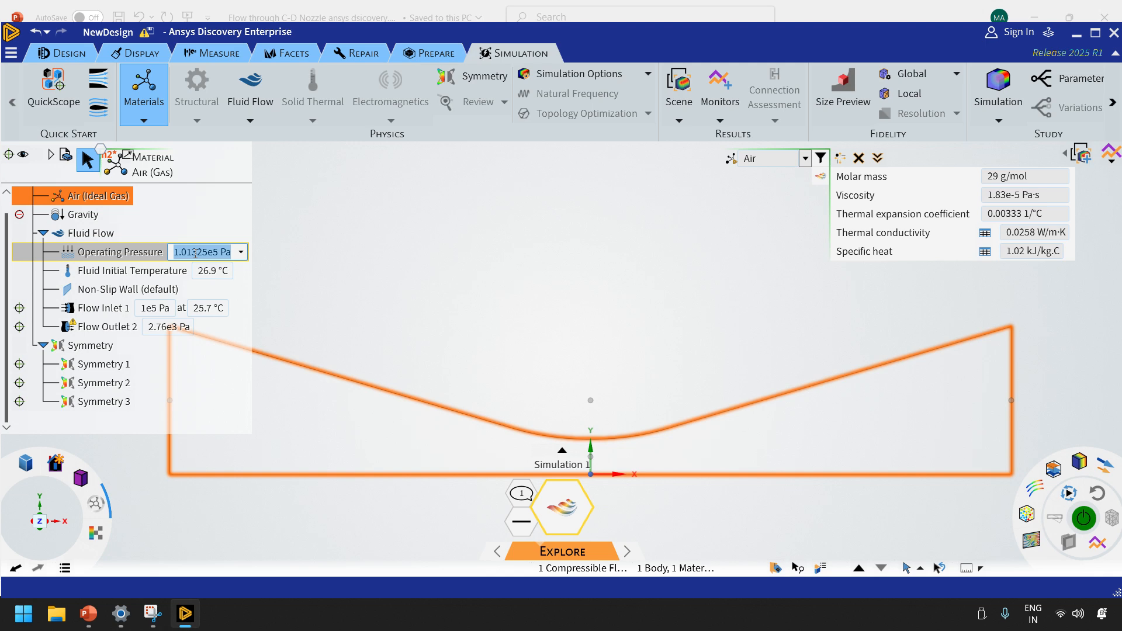
pyautogui.click(89, 612)
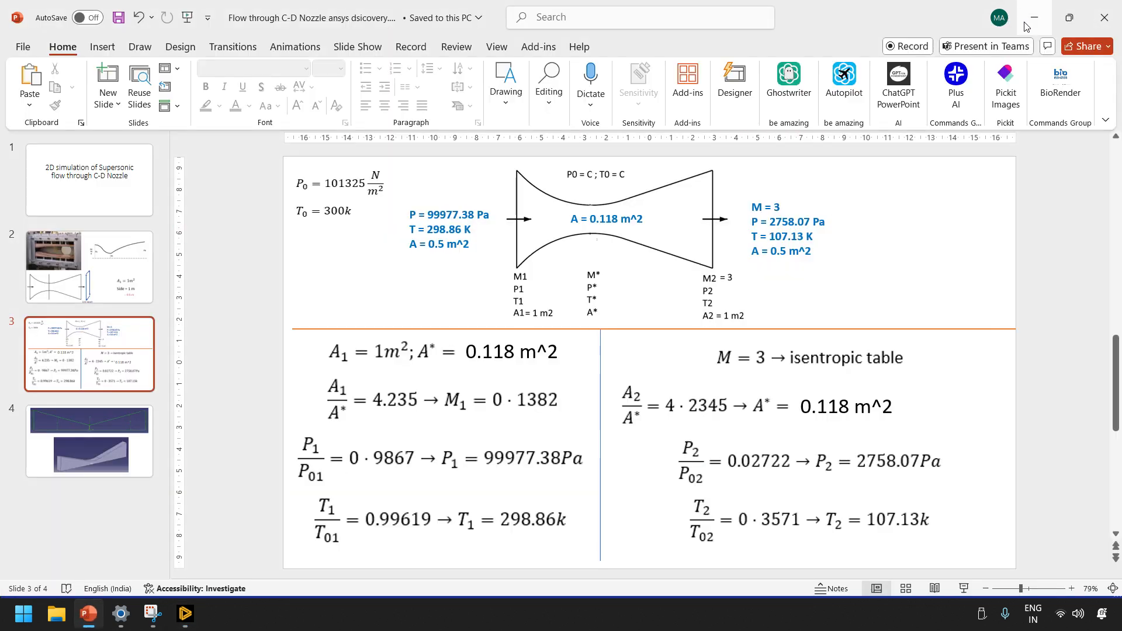
pyautogui.click(185, 613)
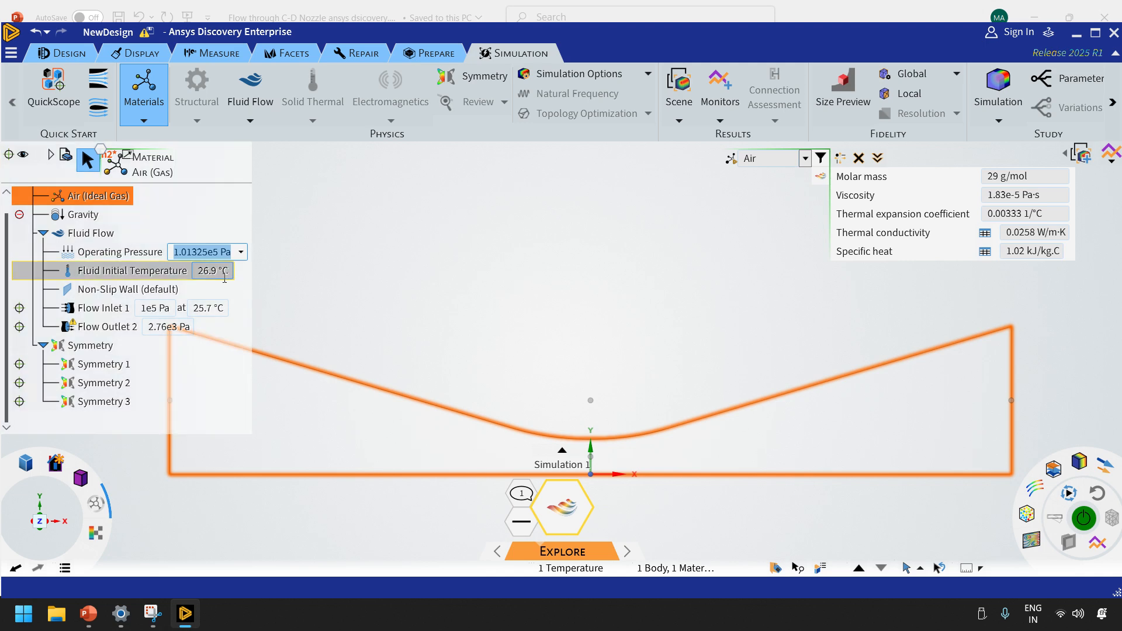
pyautogui.write('275')
pyautogui.write('8.0')
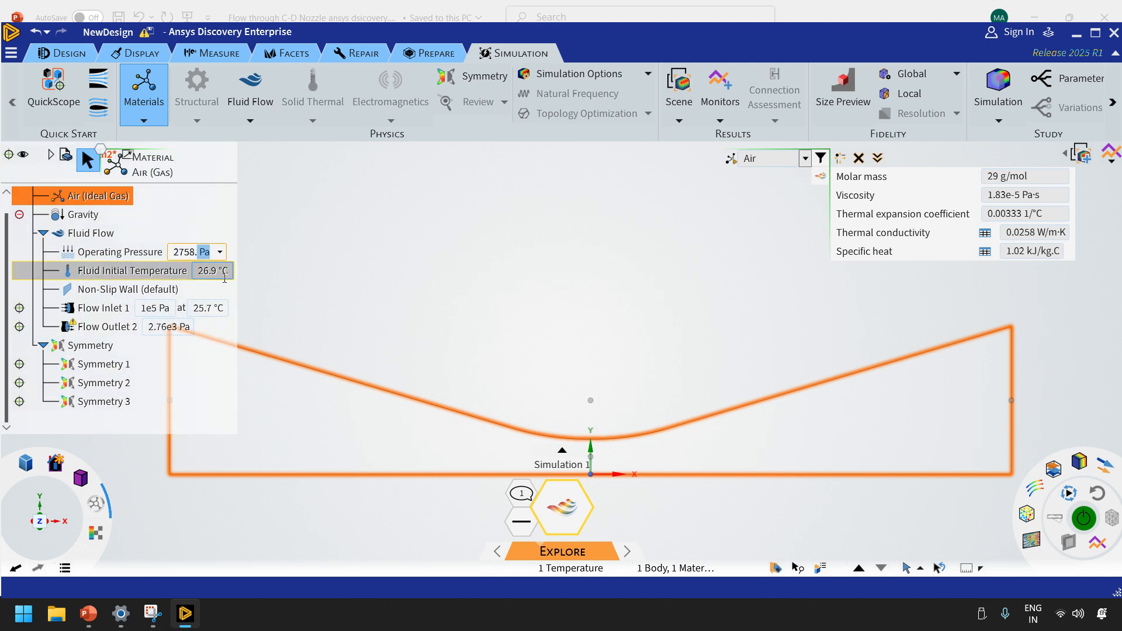
pyautogui.write('7')
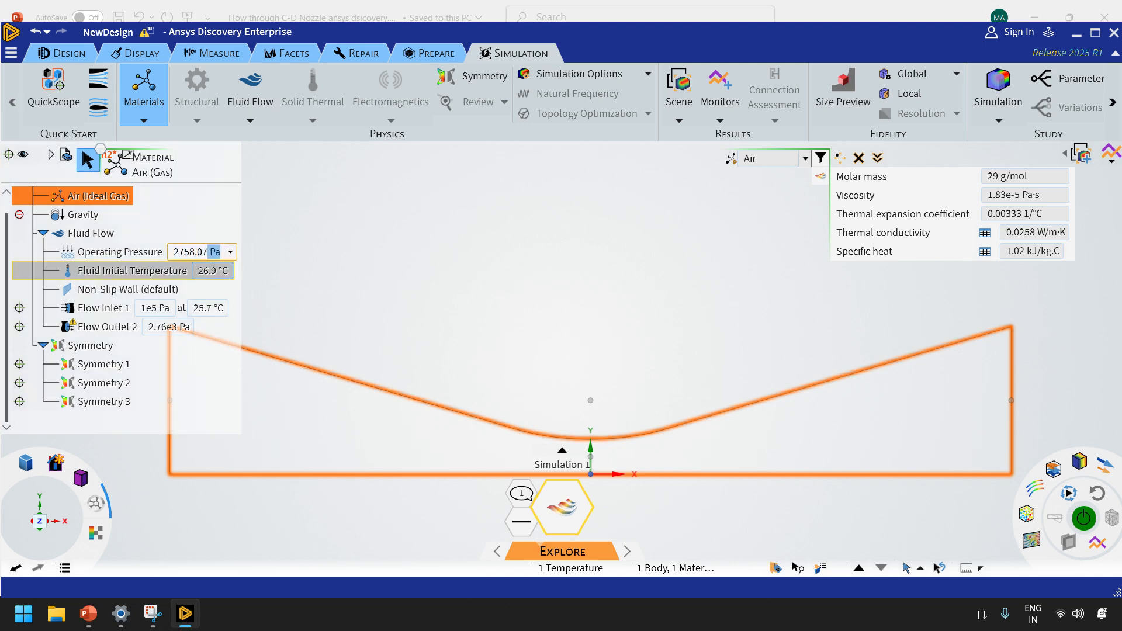
# Set the fluid flow's initial temperature to 107.13 K, switching its unit from Celsius to kelvin
pyautogui.click(213, 270)
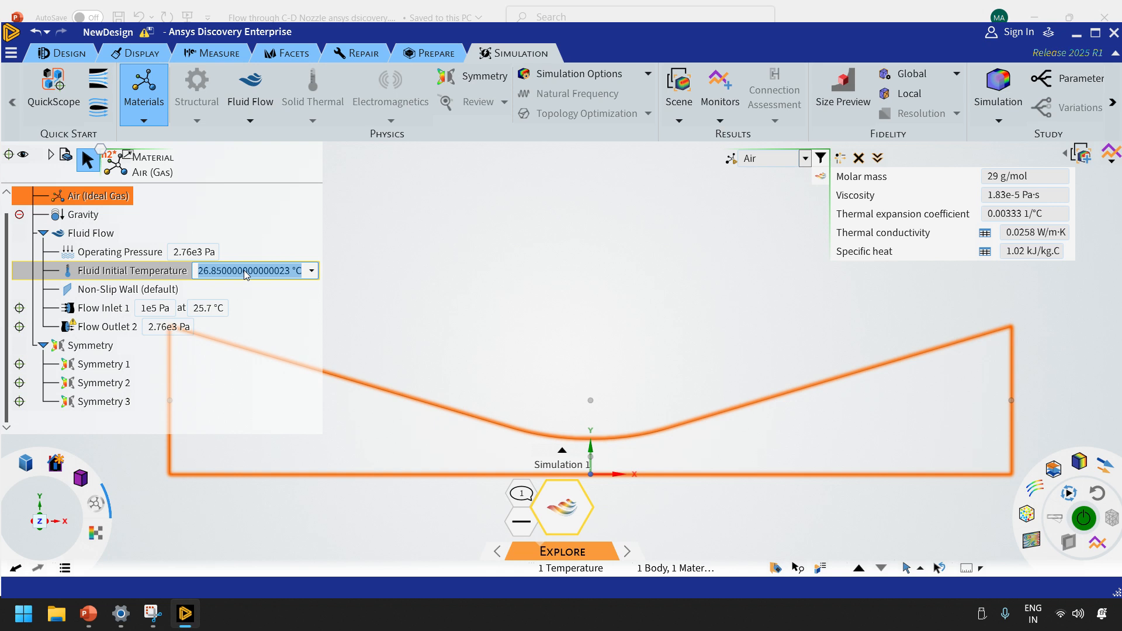
pyautogui.click(312, 270)
pyautogui.click(317, 328)
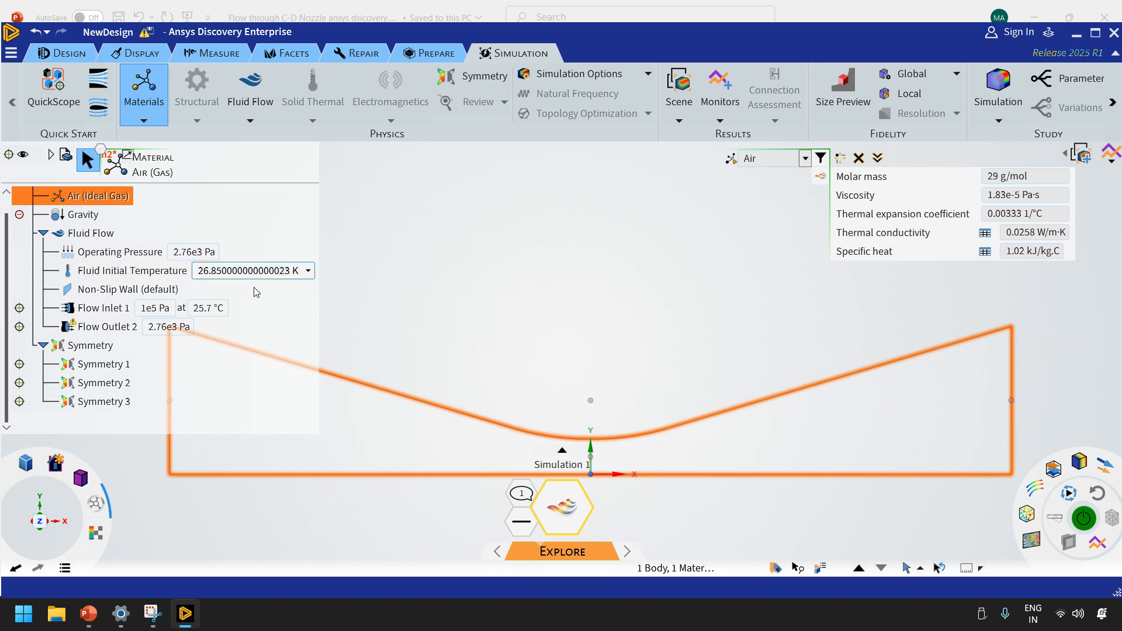
pyautogui.click(262, 270)
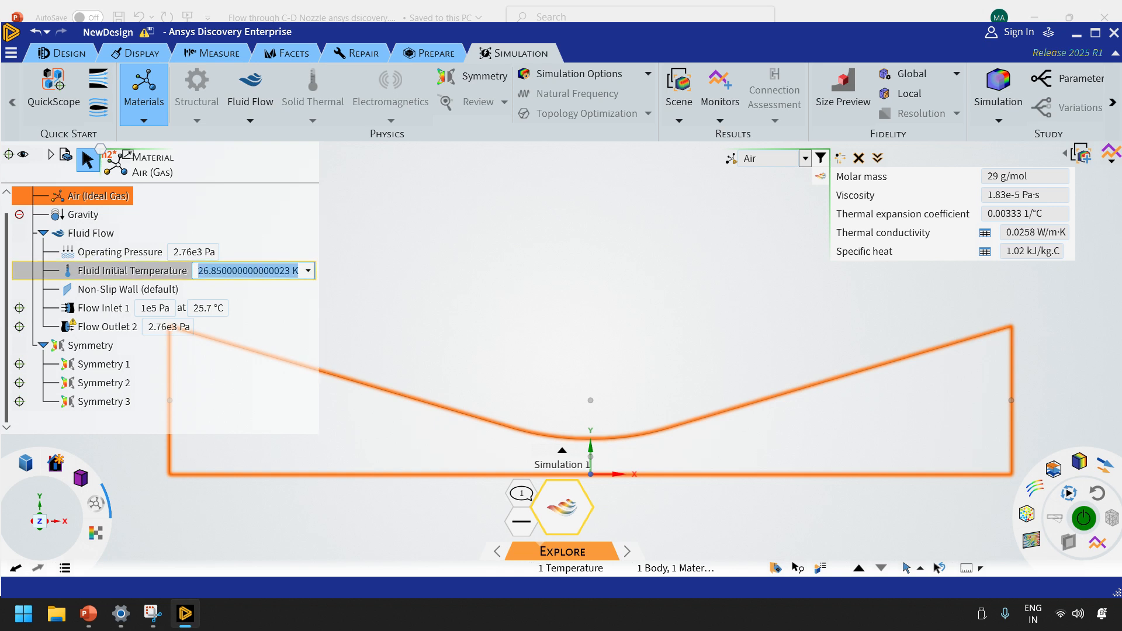
pyautogui.write('107.13')
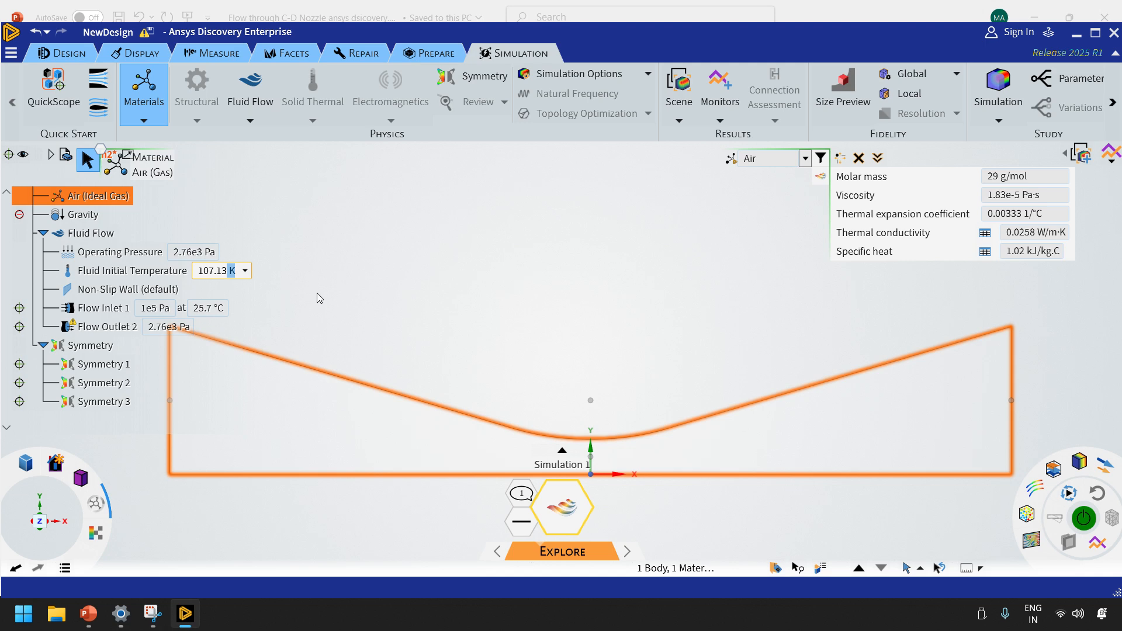
pyautogui.click(316, 293)
pyautogui.click(1071, 392)
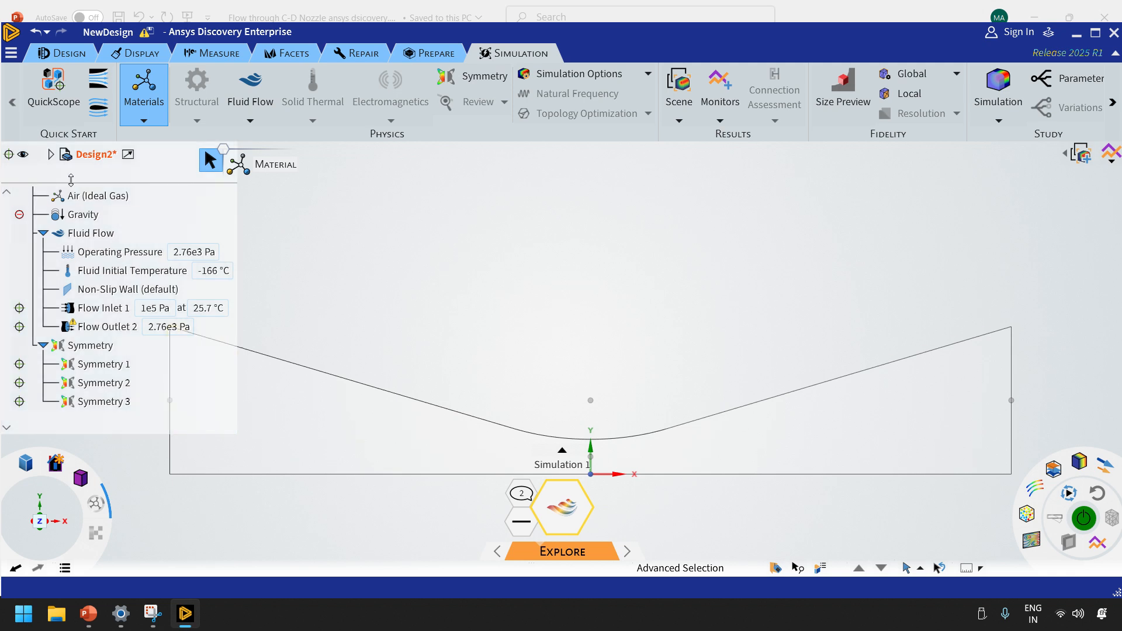
# Collapse the Physics branch of the model tree and start solving the nozzle flow simulation
pyautogui.click(66, 216)
pyautogui.scroll(1, 67, 220)
pyautogui.click(137, 212)
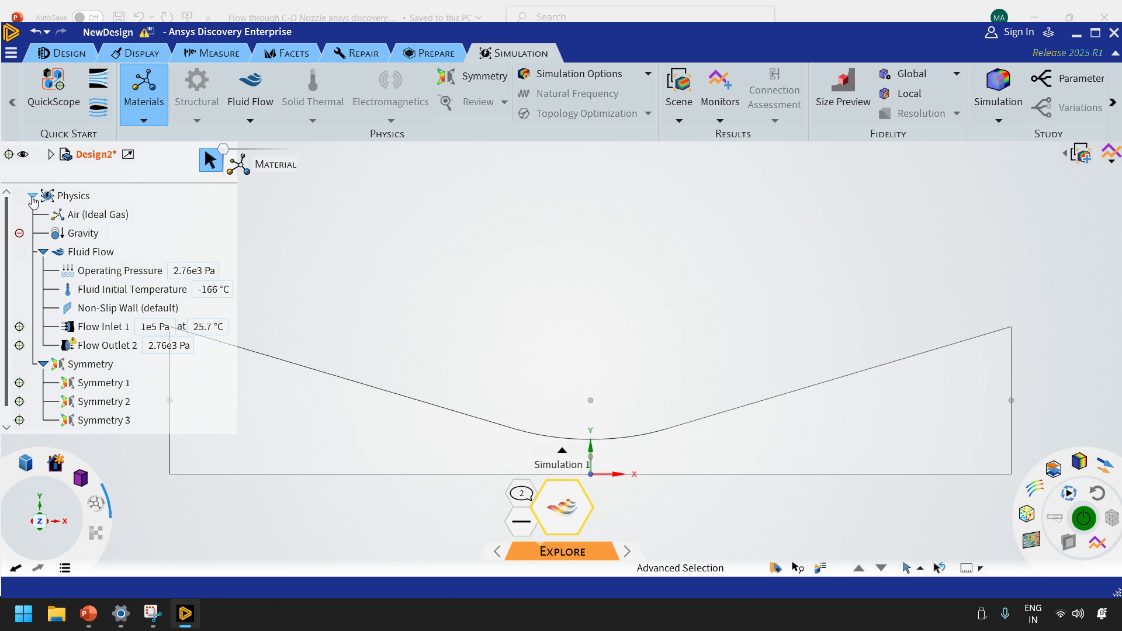
pyautogui.click(33, 200)
pyautogui.click(1083, 517)
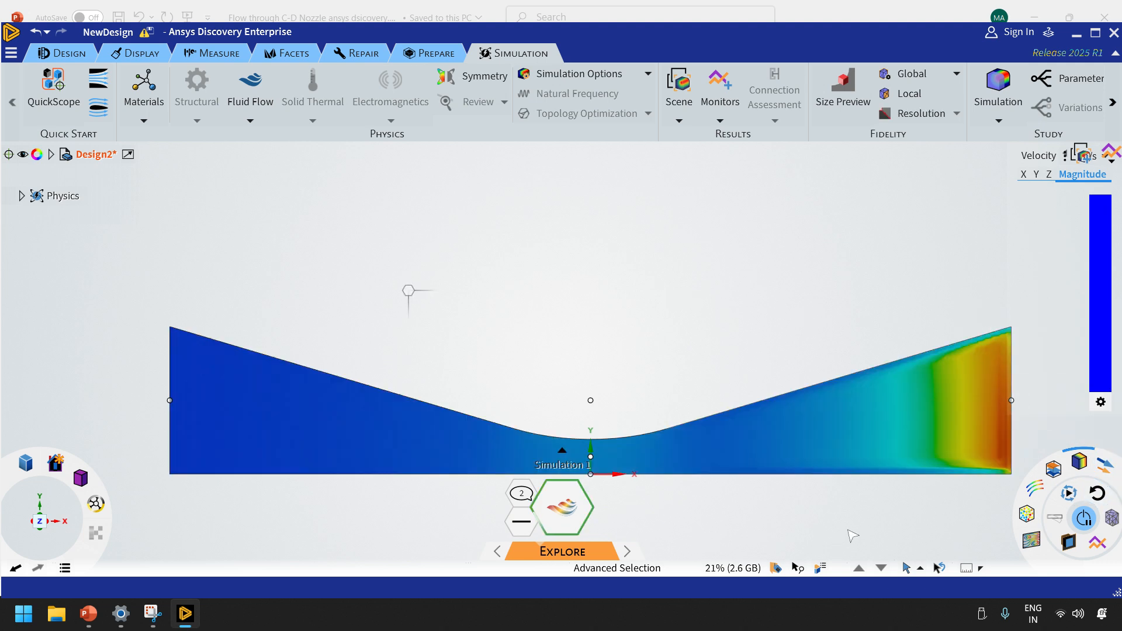
# Switch the displayed result variable from Velocity to Mach Number
pyautogui.click(1046, 156)
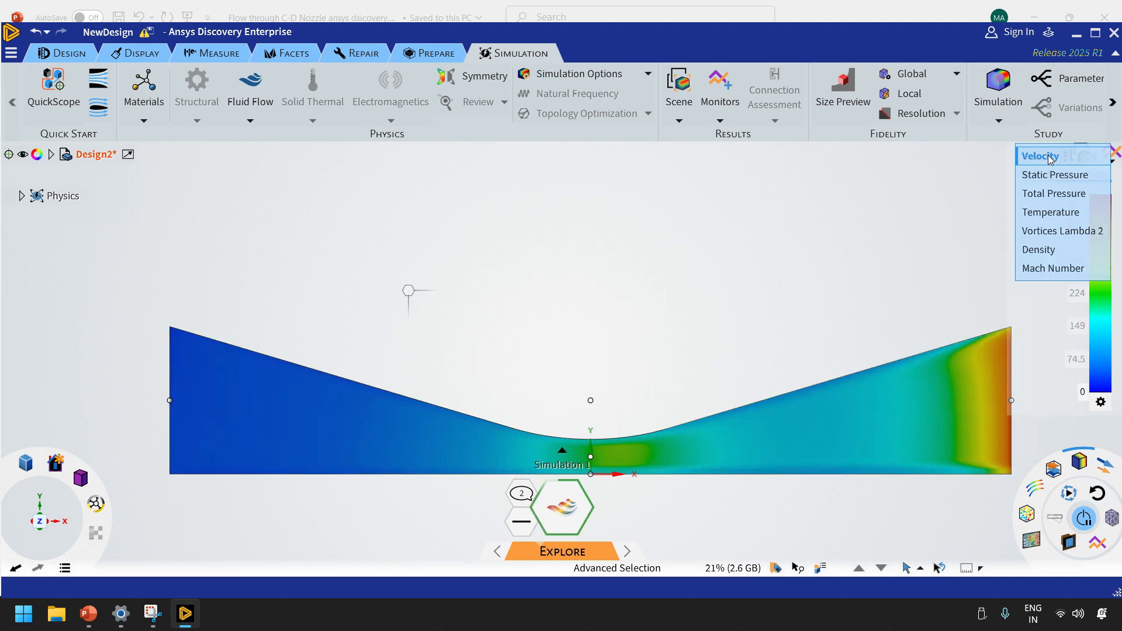
pyautogui.click(1043, 269)
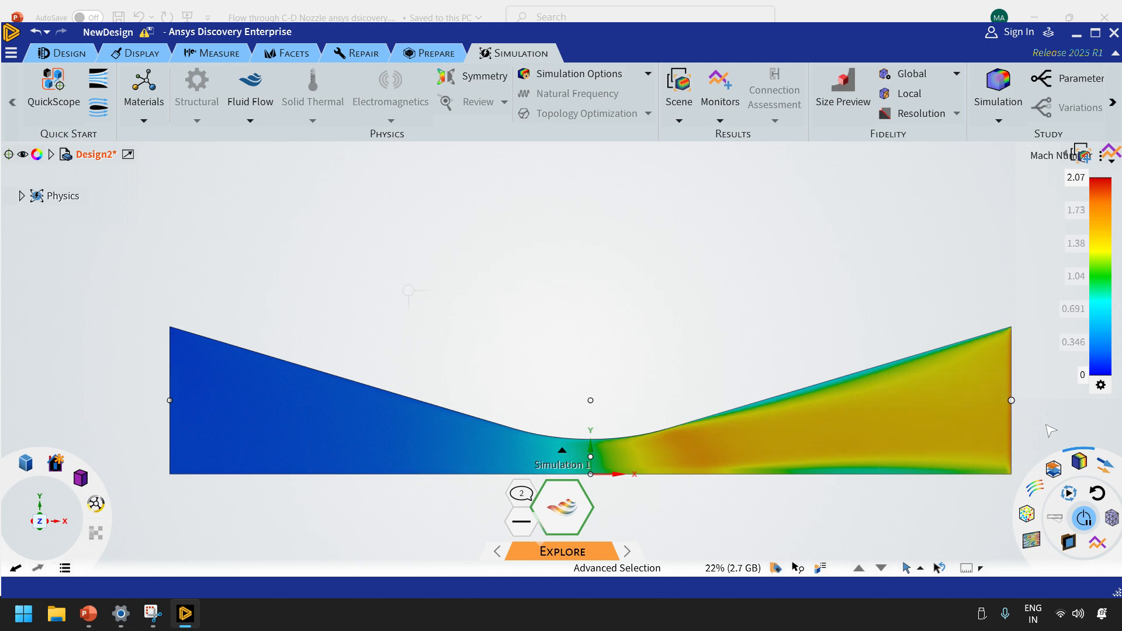
# Examine the Mach number contours along the throat, divergent section and outlet, finishing with a face-on view of the whole nozzle
pyautogui.scroll(1, 1050, 431)
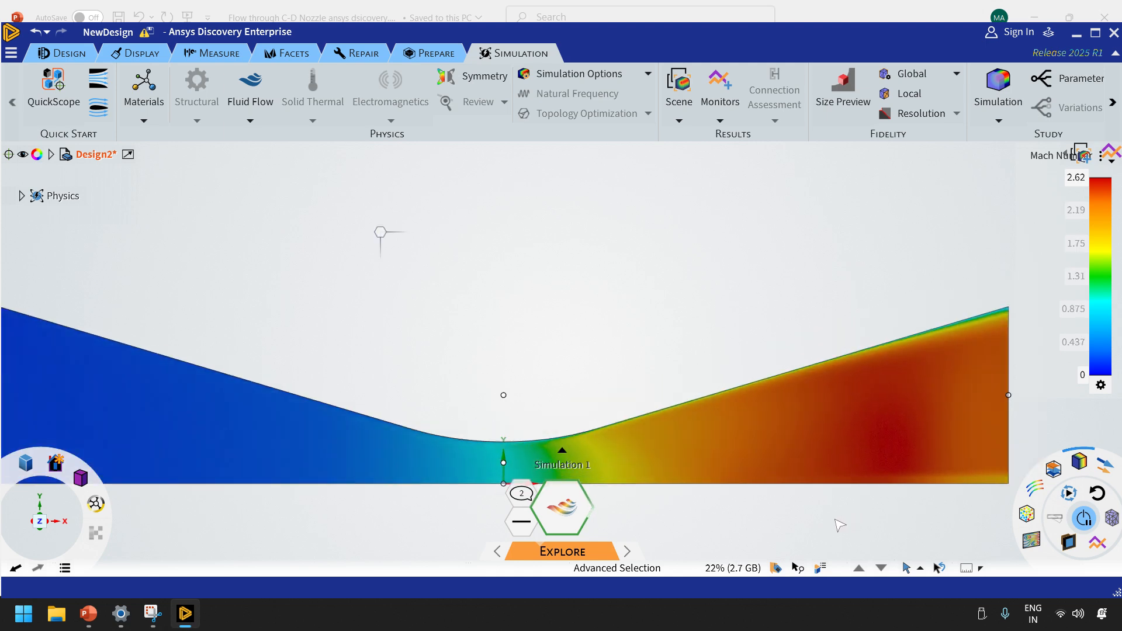
pyautogui.scroll(-5, 840, 524)
pyautogui.scroll(7, 829, 529)
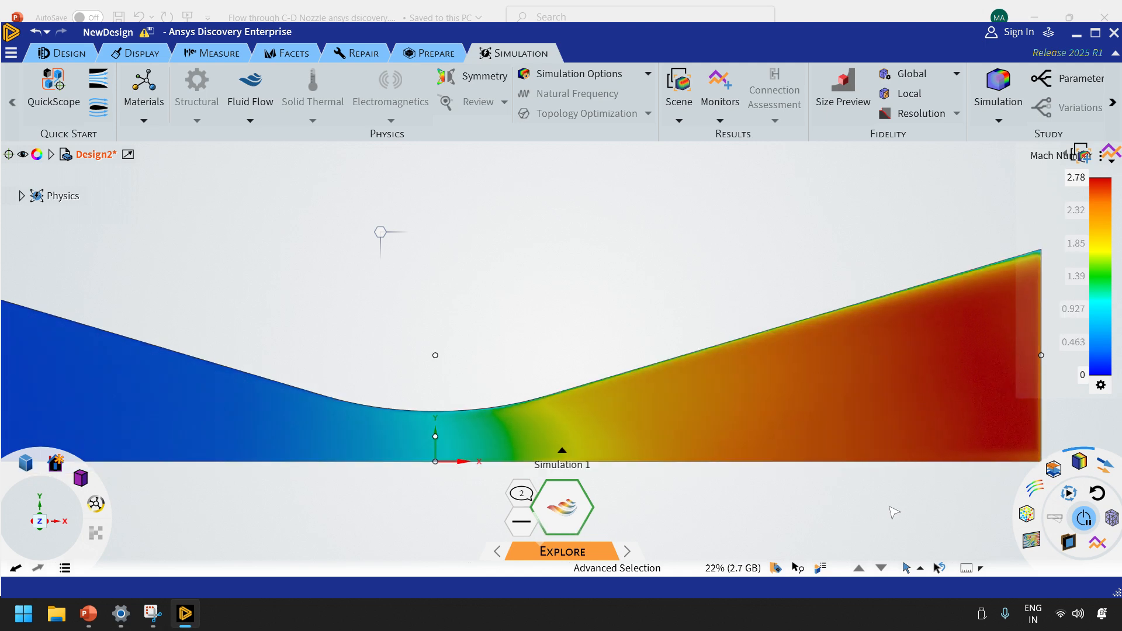
pyautogui.scroll(-2, 889, 511)
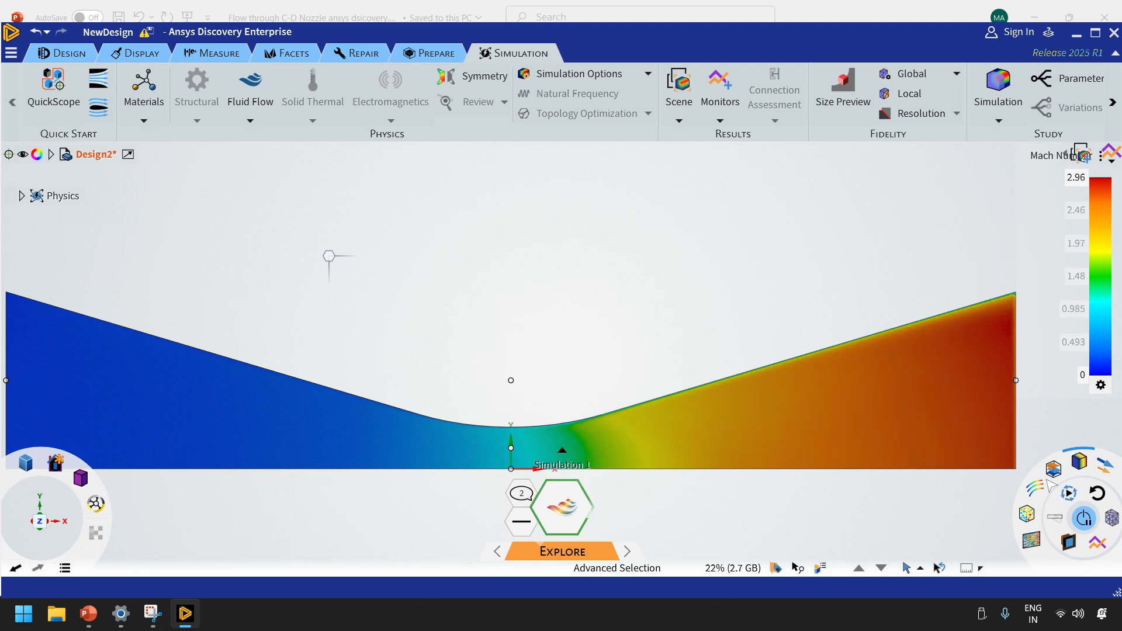
pyautogui.scroll(1, 1112, 440)
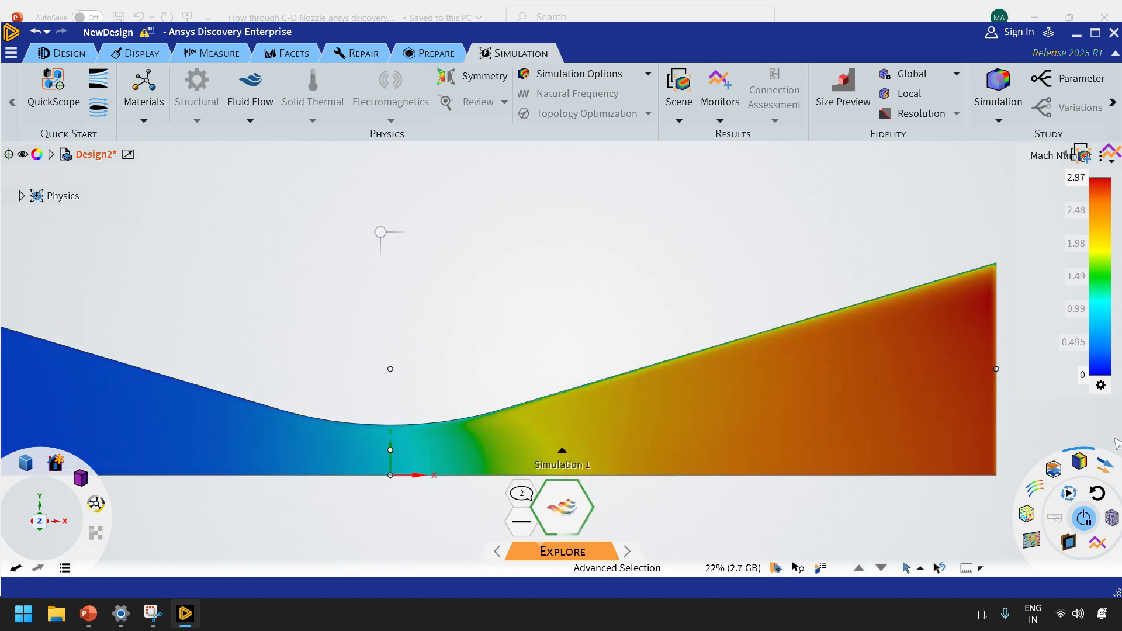
pyautogui.scroll(1, 1113, 439)
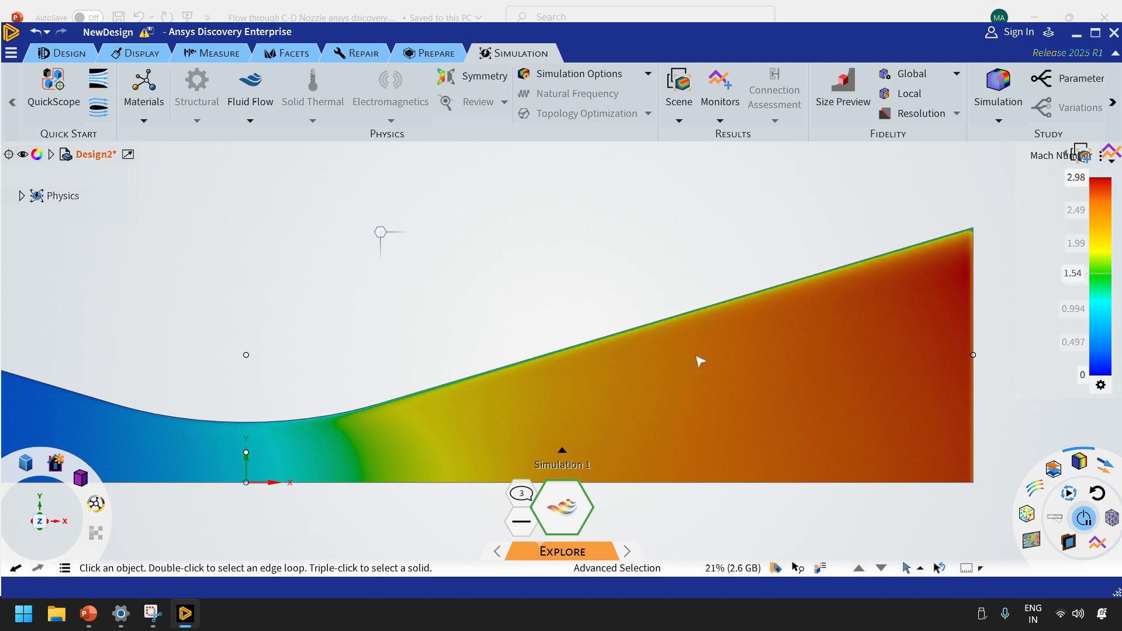
pyautogui.scroll(1, 738, 495)
pyautogui.scroll(-6, 438, 458)
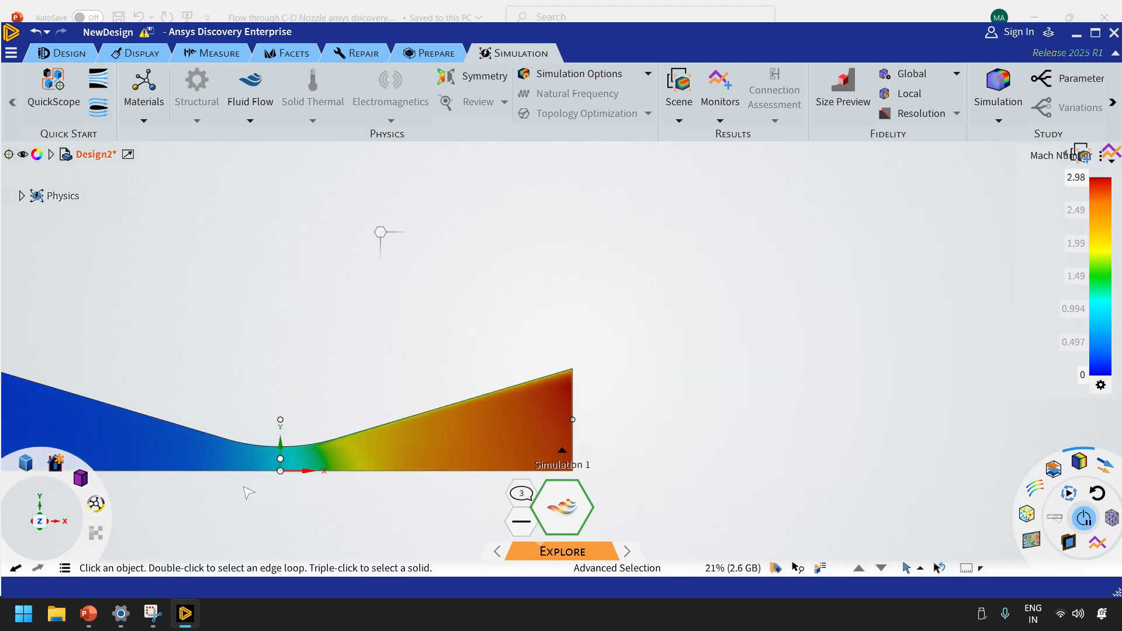
pyautogui.moveTo(80, 476)
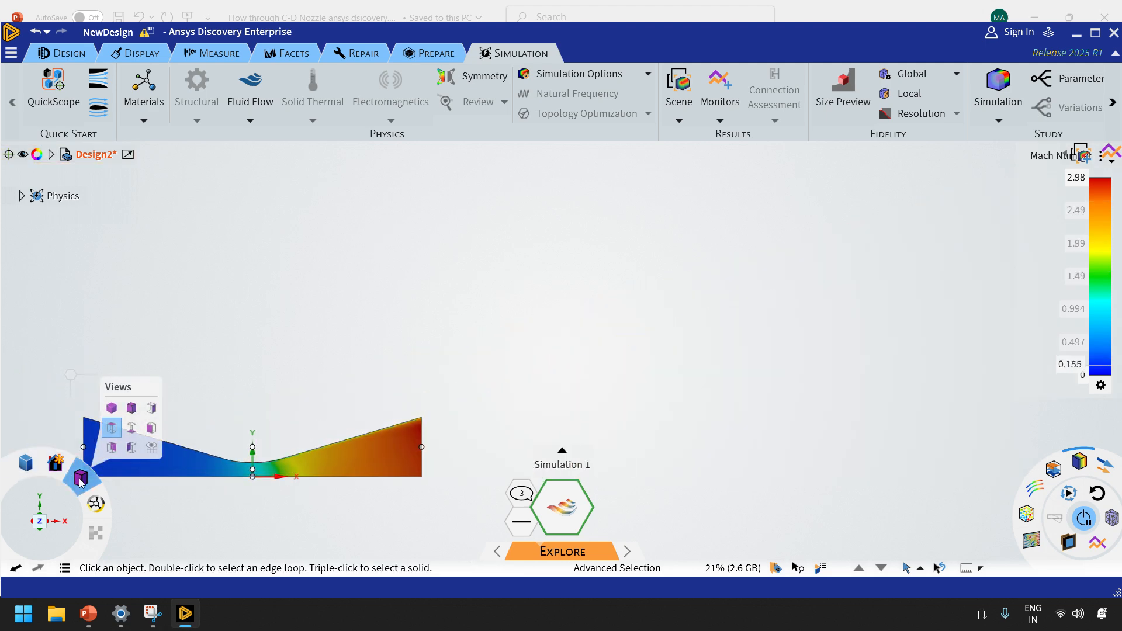
pyautogui.click(113, 431)
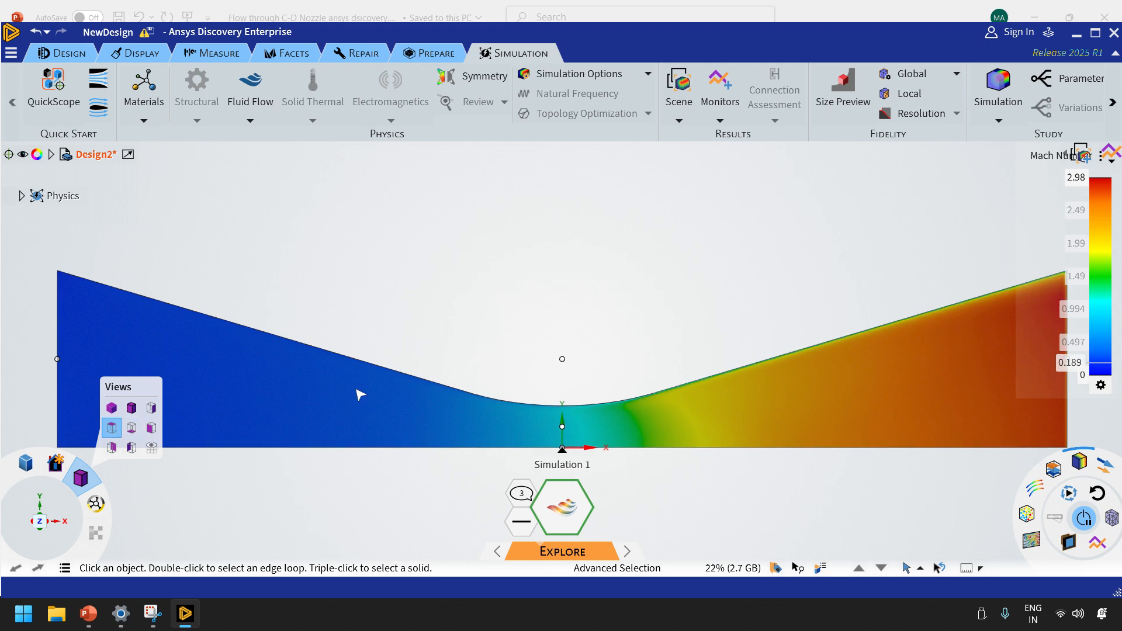
pyautogui.scroll(-1, 642, 365)
pyautogui.scroll(-1, 648, 362)
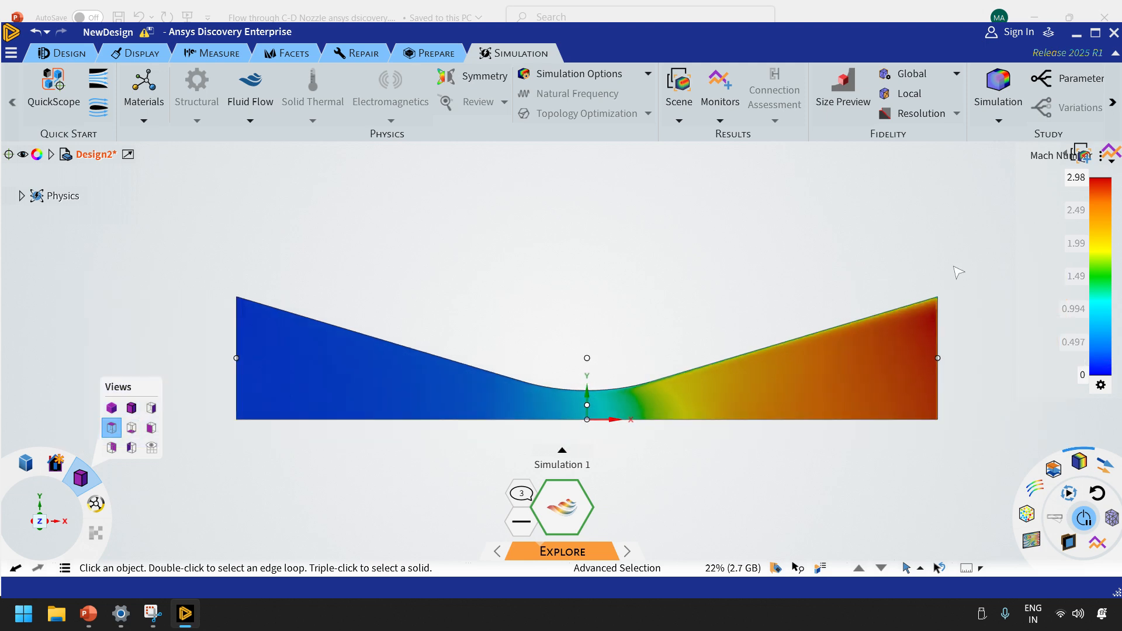
# View the nozzle in 3D and compare the streamline and particle displays of the Mach number before returning to contours
pyautogui.moveTo(959, 272); pyautogui.dragTo(952, 296, button='middle')
pyautogui.moveTo(904, 297)
pyautogui.mouseDown(button='middle')
pyautogui.moveTo(871, 308)
pyautogui.moveTo(898, 313)
pyautogui.mouseUp(button='middle')
pyautogui.scroll(2, 987, 343)
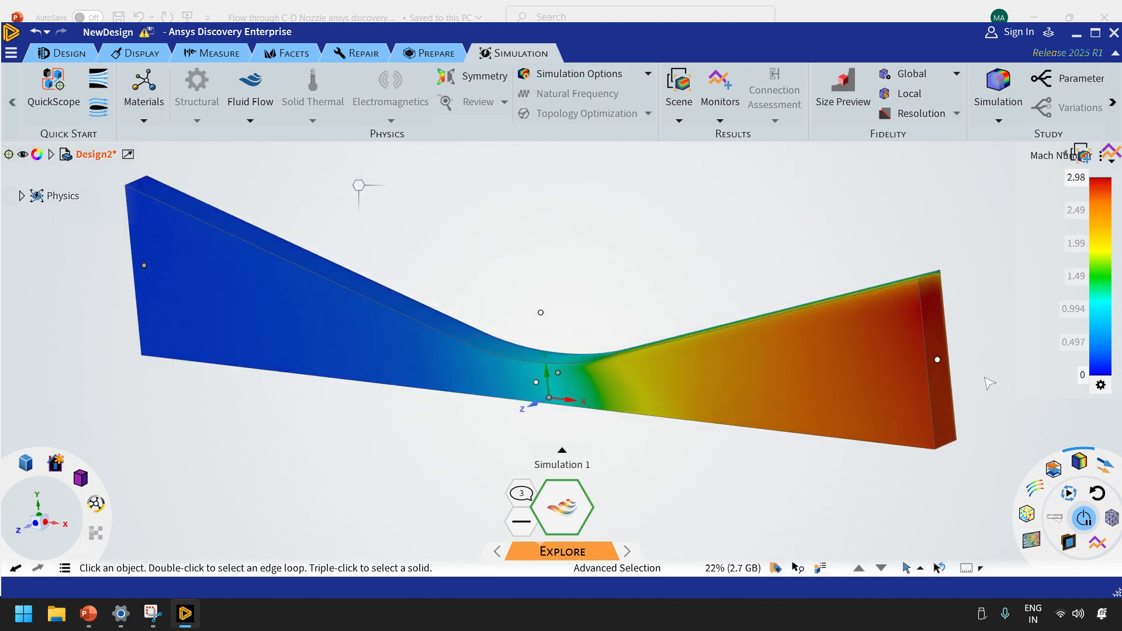
pyautogui.click(1078, 464)
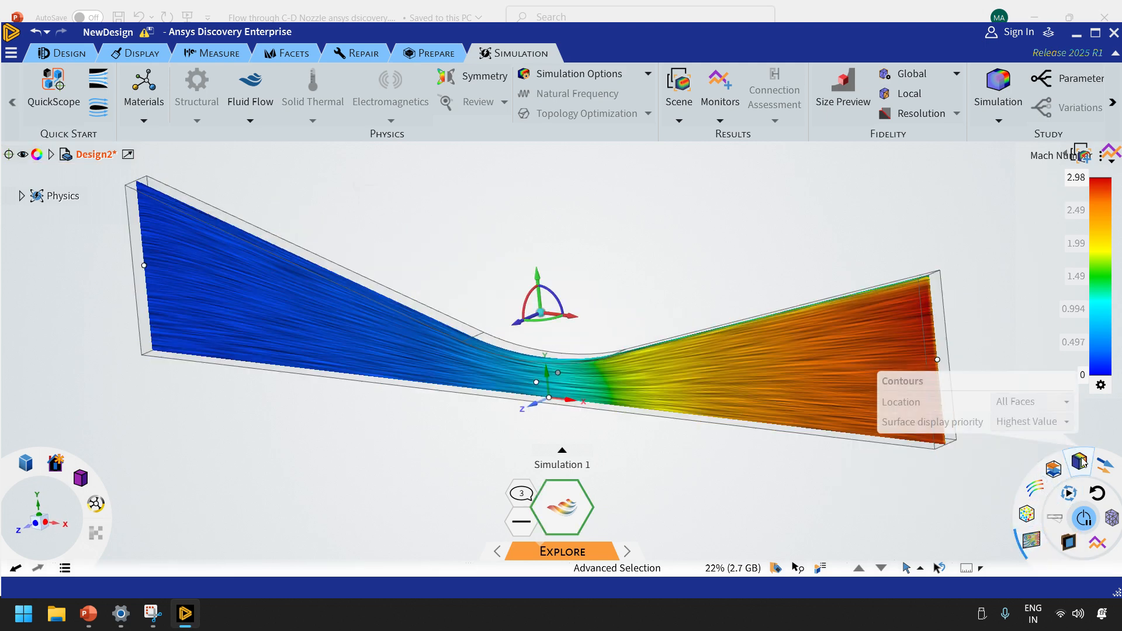
pyautogui.click(1027, 515)
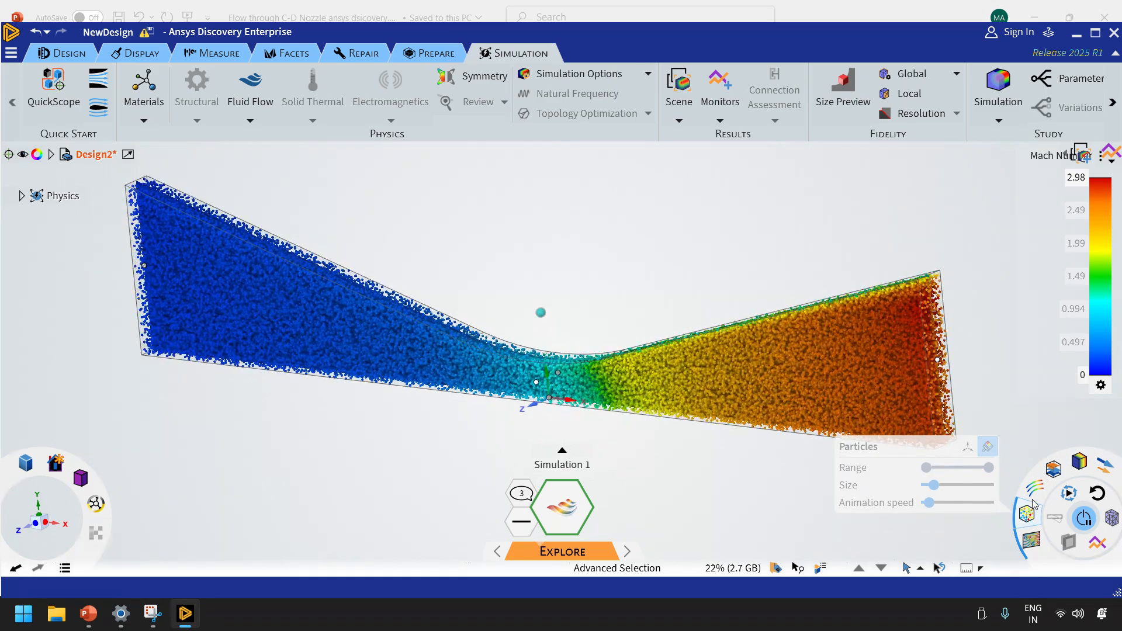
pyautogui.click(1030, 539)
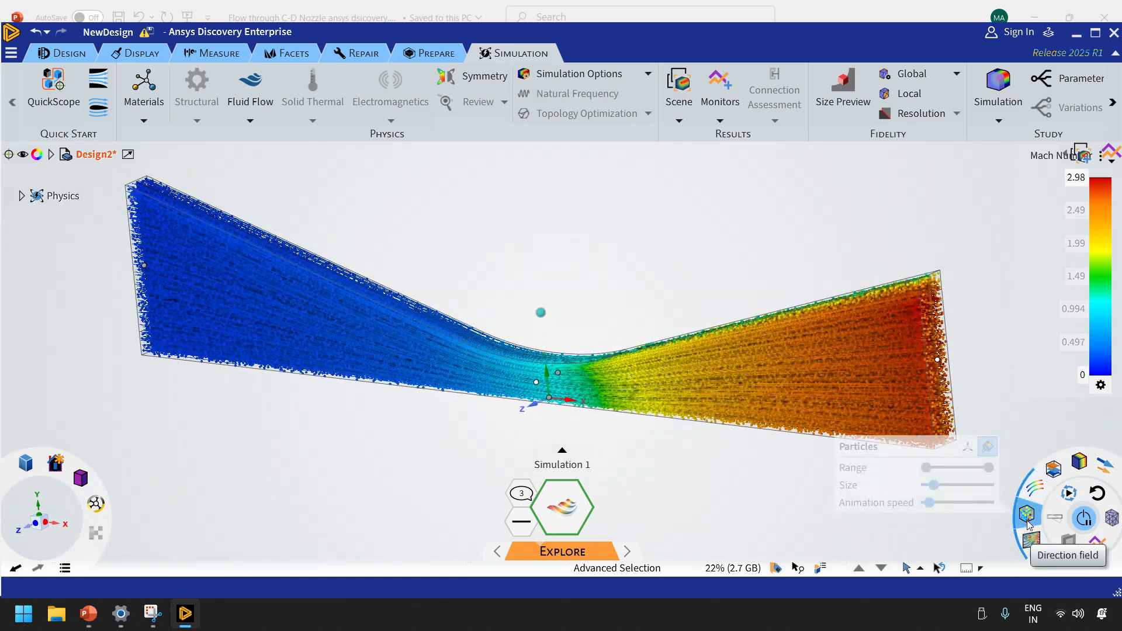
pyautogui.click(1105, 465)
pyautogui.click(1053, 468)
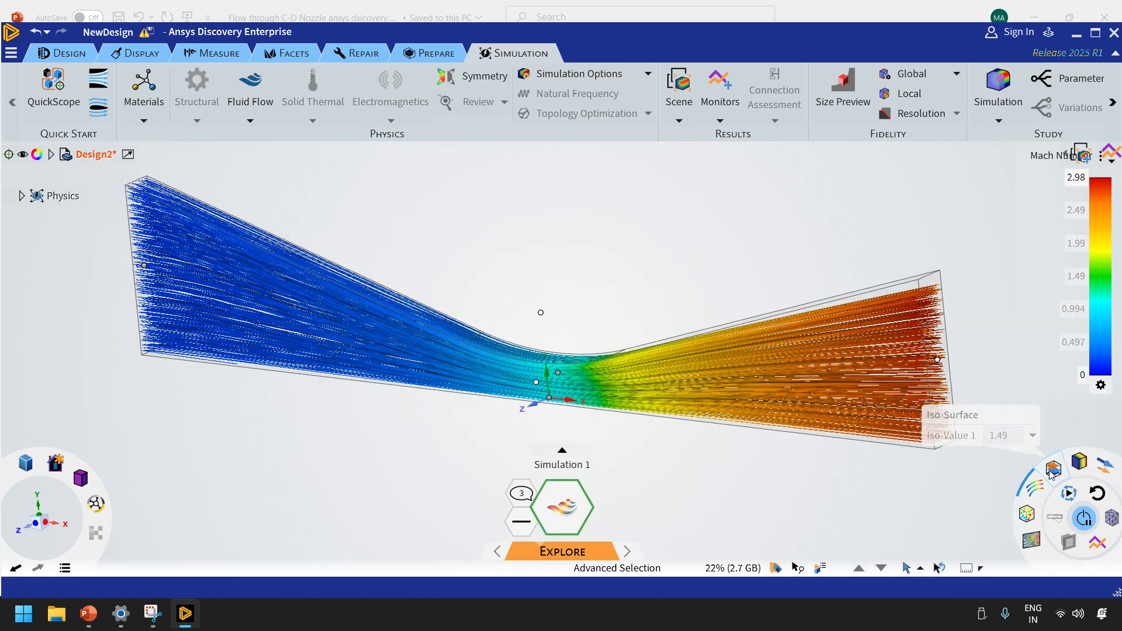
pyautogui.click(1079, 465)
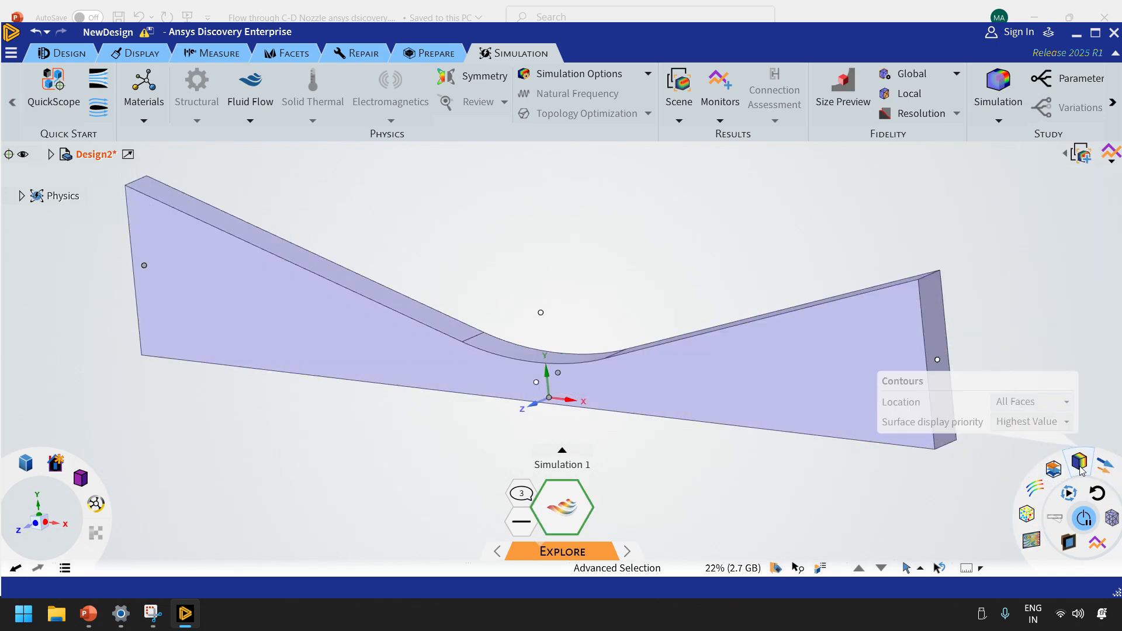
# Cut the nozzle results with a section plane and rotate the plane 90° about the X axis to stand upright along the nozzle
pyautogui.click(1112, 517)
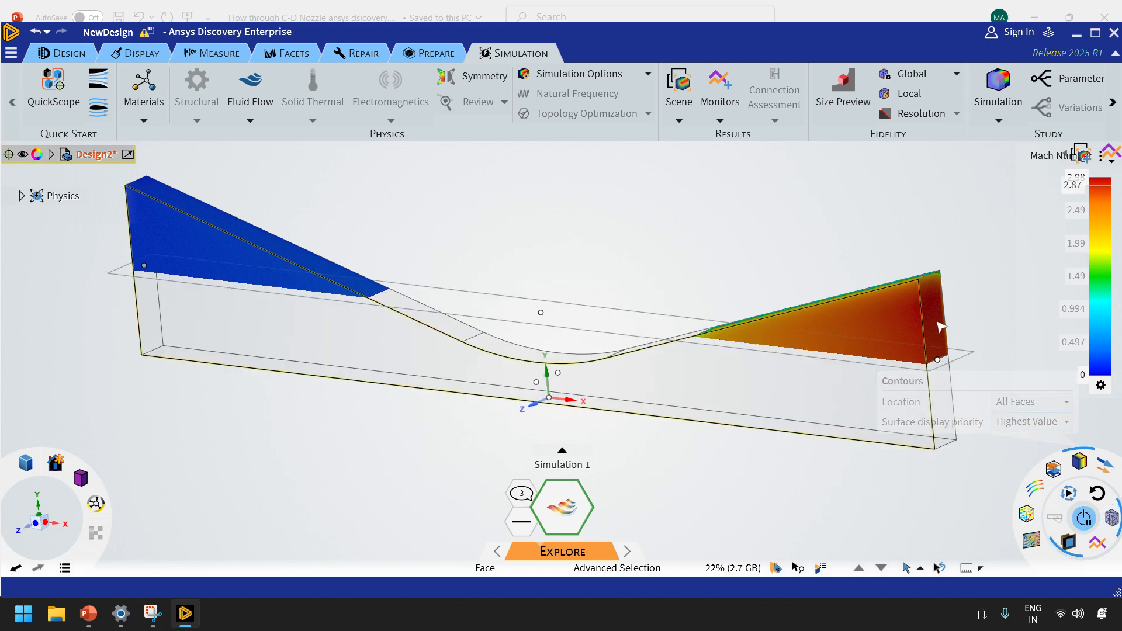
pyautogui.click(56, 53)
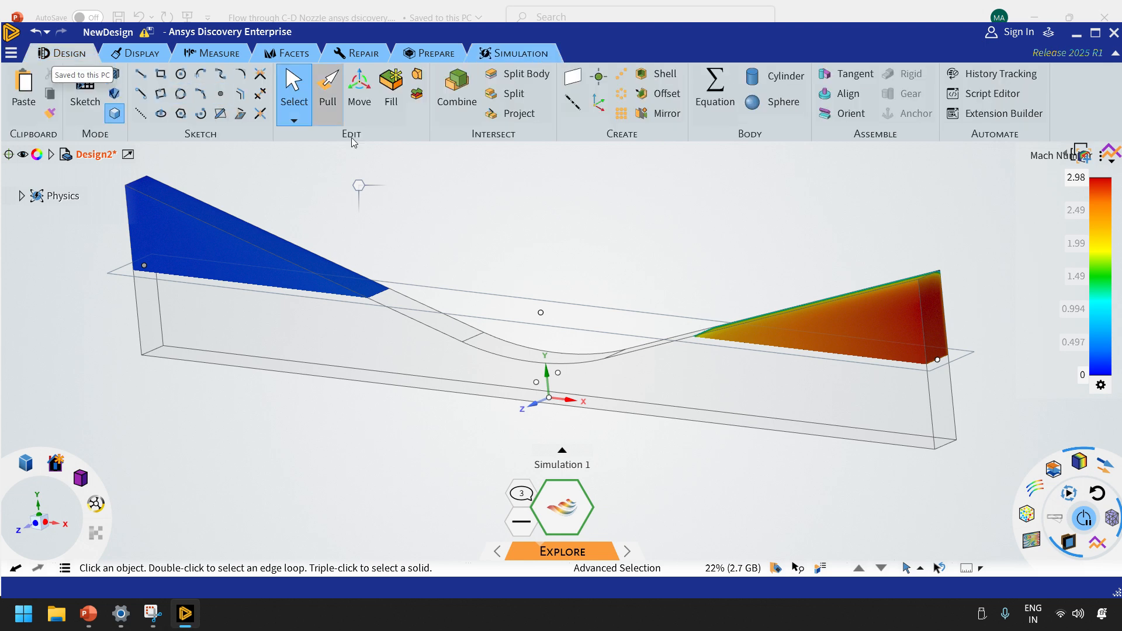
pyautogui.click(368, 84)
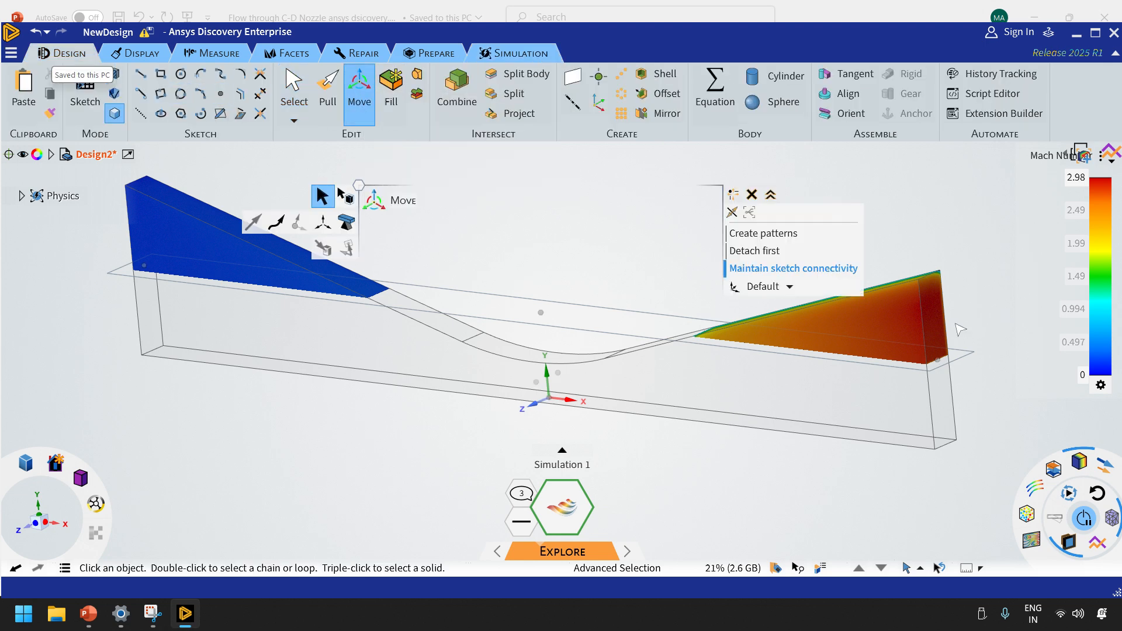
pyautogui.click(968, 355)
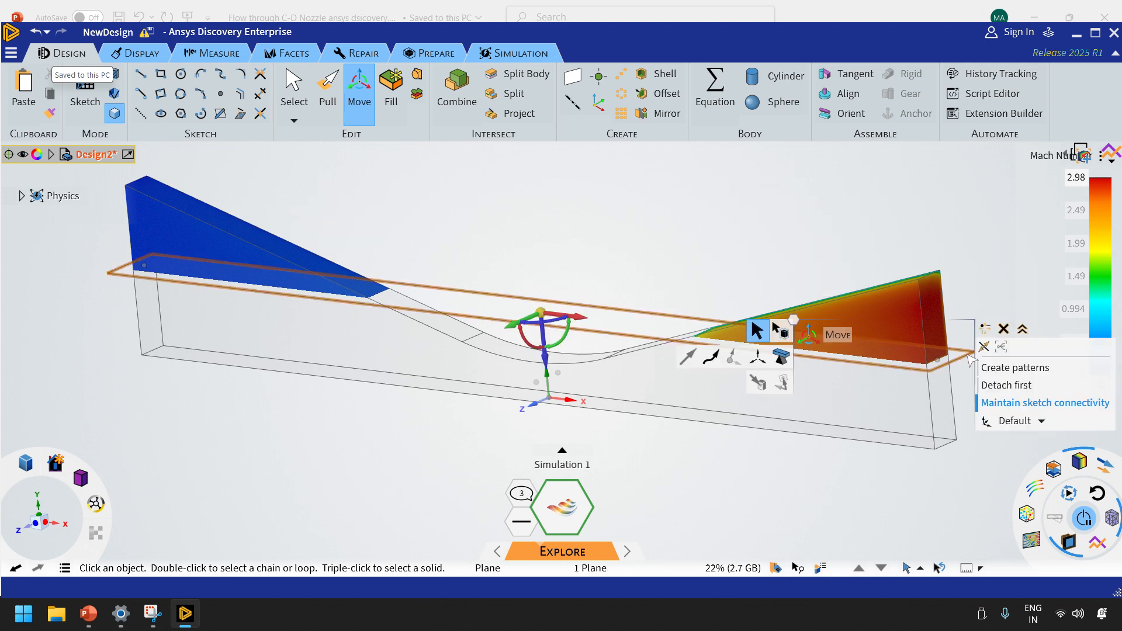
pyautogui.moveTo(525, 343); pyautogui.dragTo(524, 380)
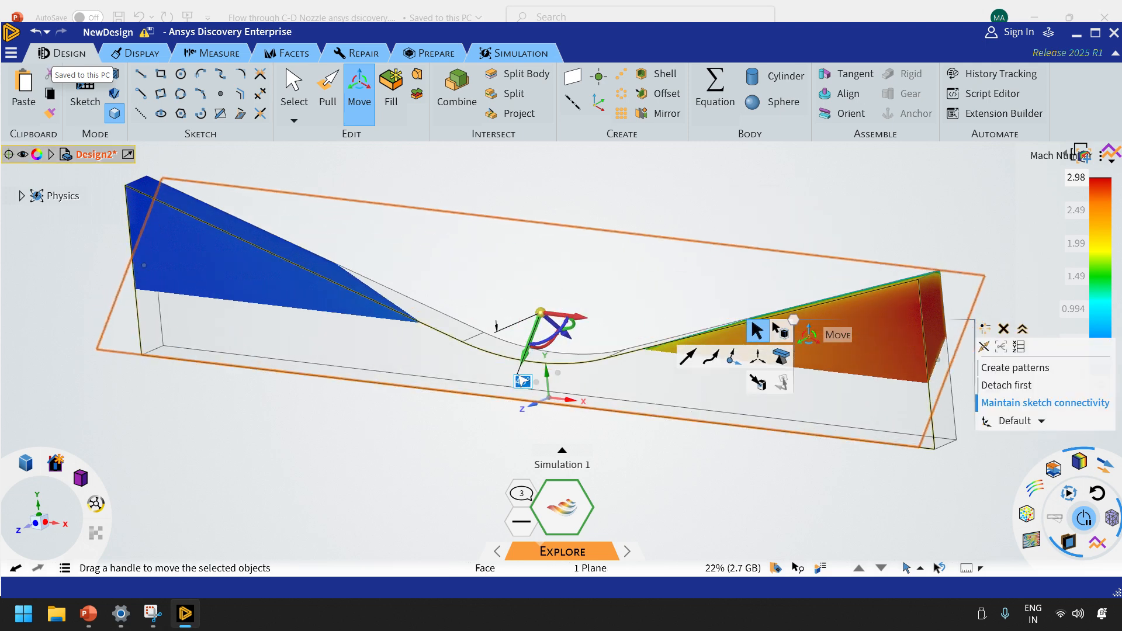
pyautogui.write('90')
pyautogui.press('Return')
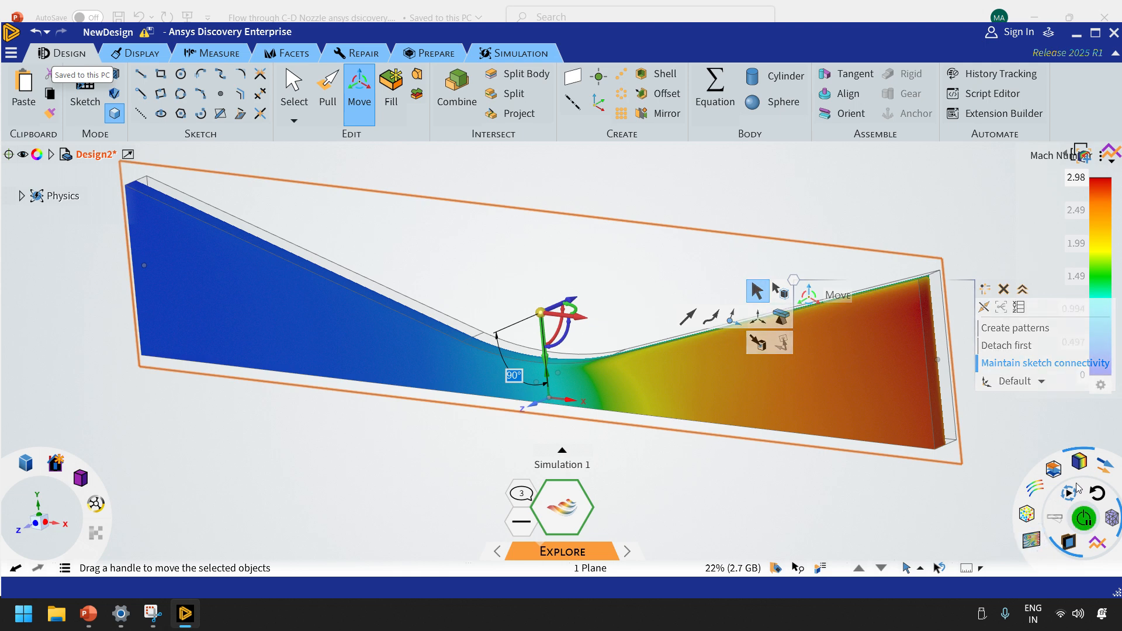
# Display the simulation mesh on the upright section plane and inspect it face-on along the nozzle
pyautogui.click(1052, 488)
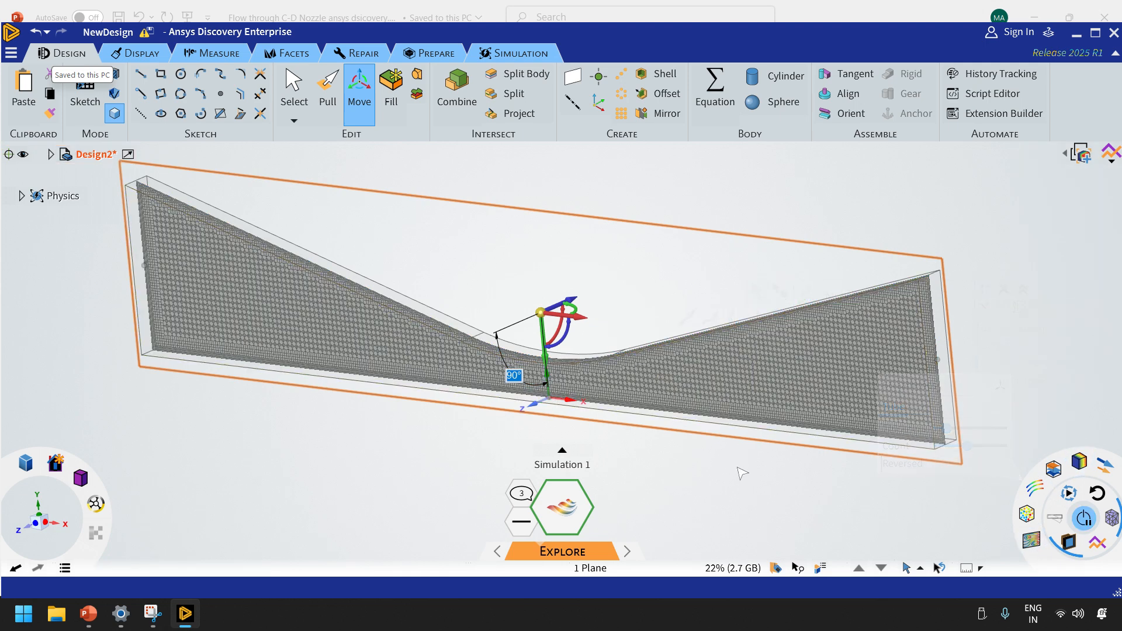
pyautogui.moveTo(80, 478)
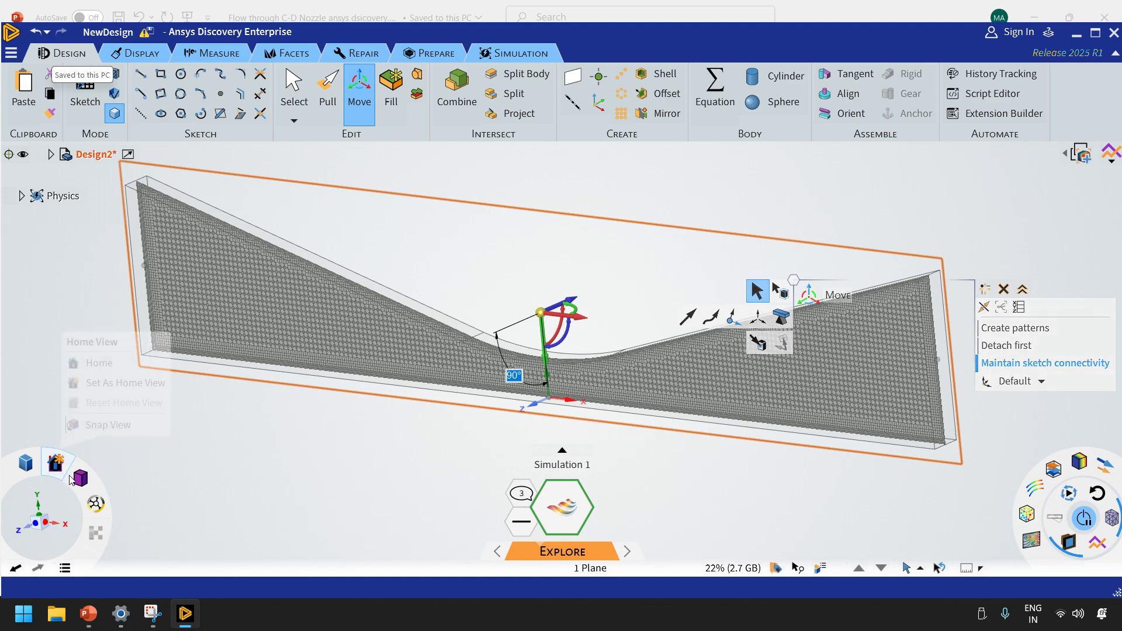
pyautogui.click(112, 429)
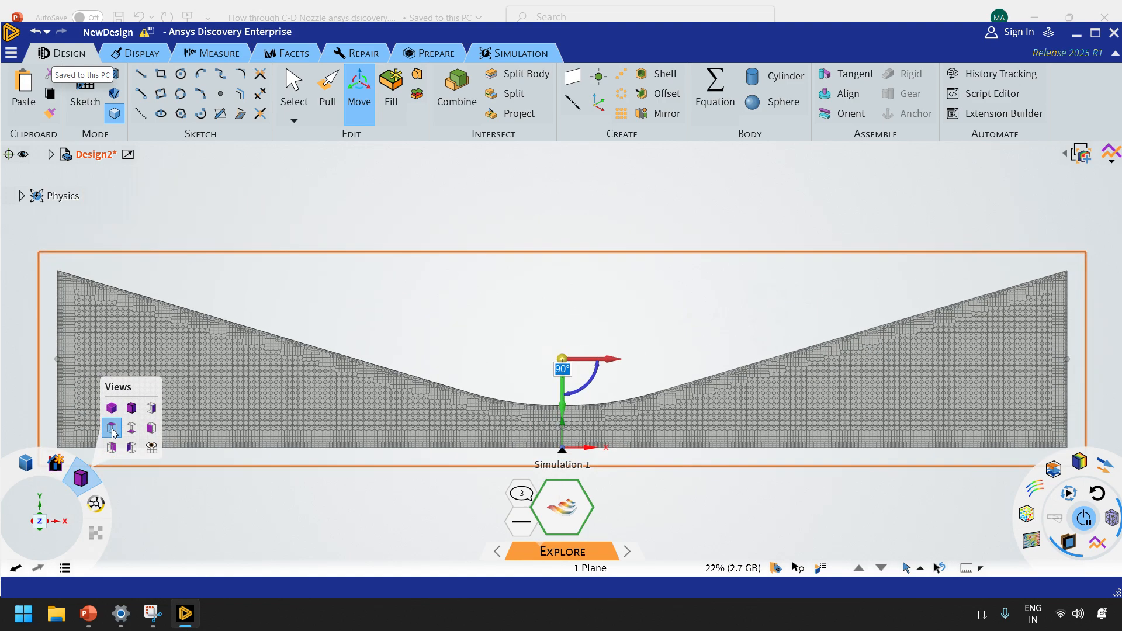
pyautogui.scroll(2, 1110, 409)
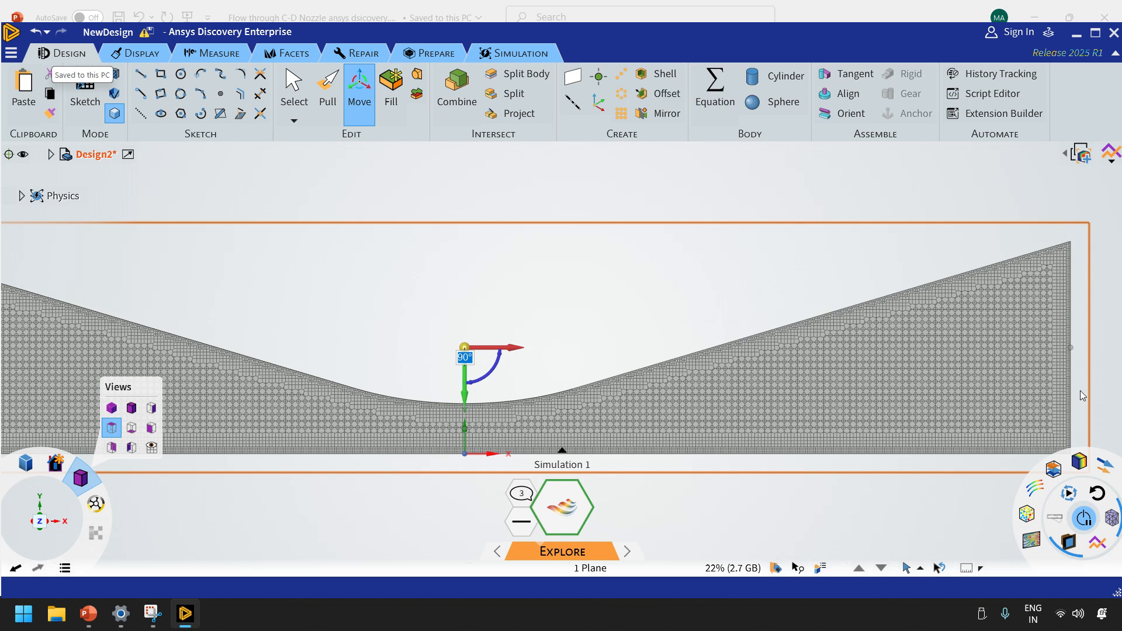
pyautogui.scroll(-2, 953, 370)
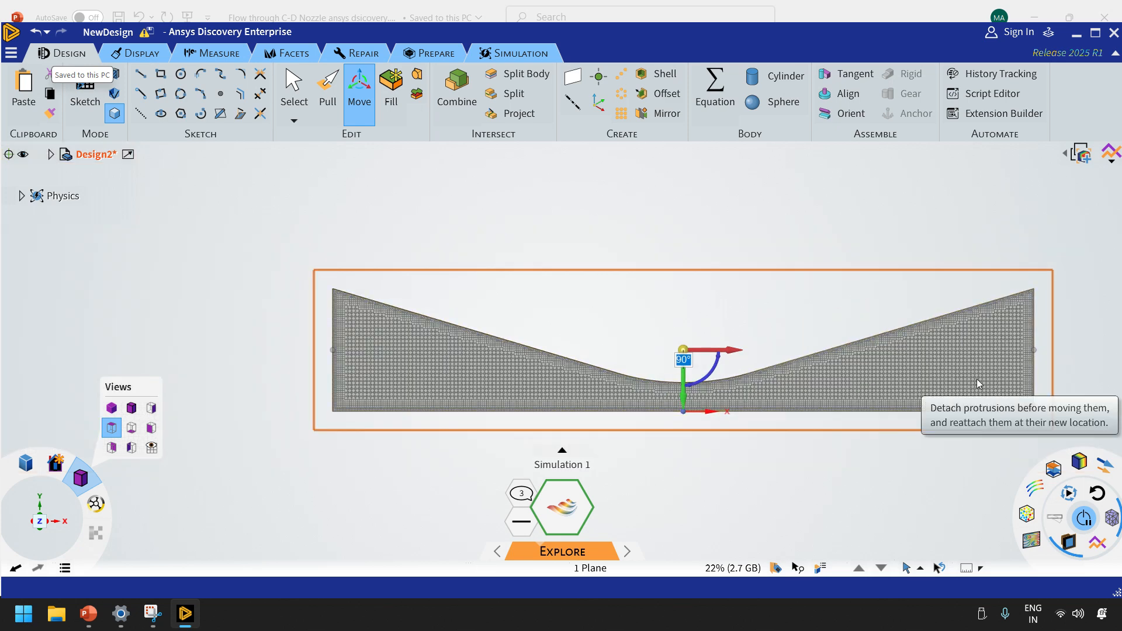
# Exit the Move tool on the section plane and inspect the mesh closely in the nozzle's divergent section and outlet
pyautogui.click(811, 476)
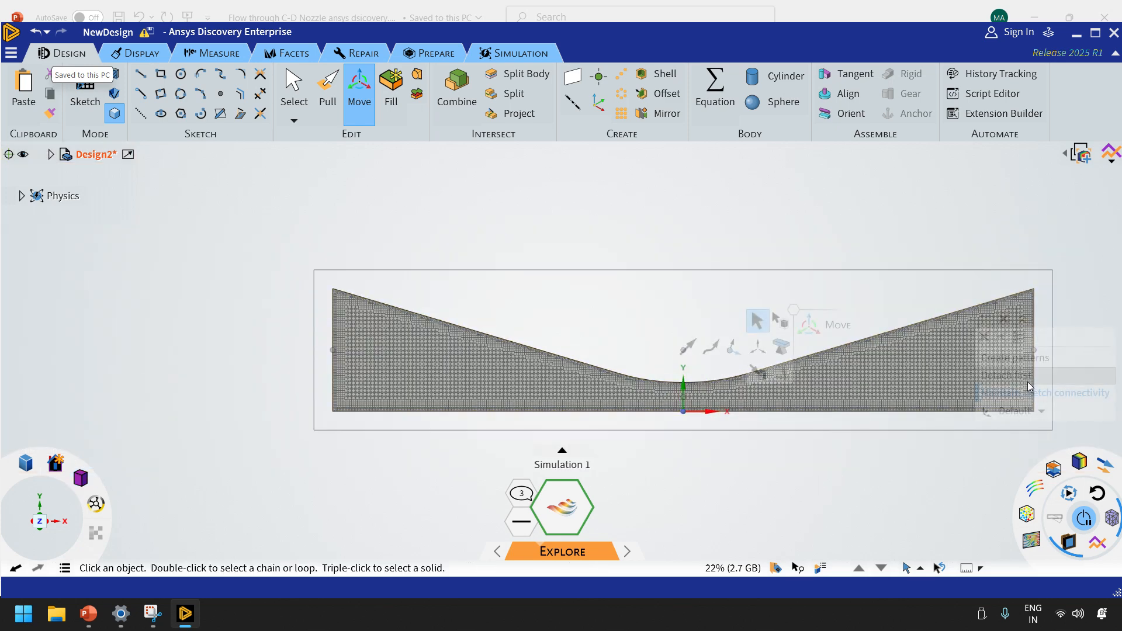
pyautogui.scroll(4, 1068, 312)
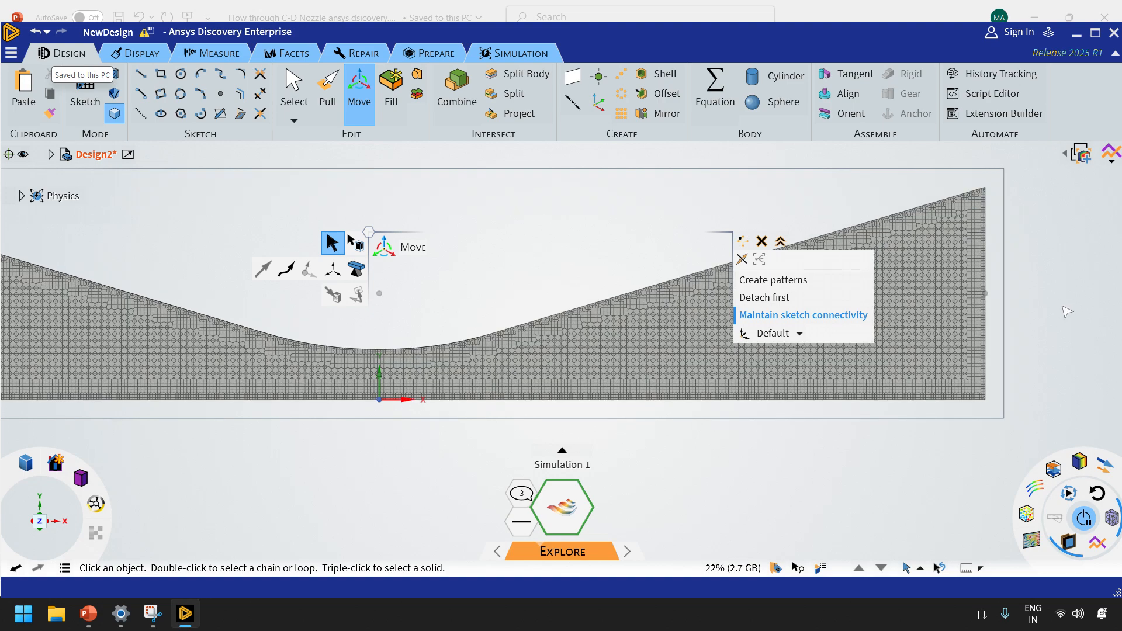
pyautogui.press('s')
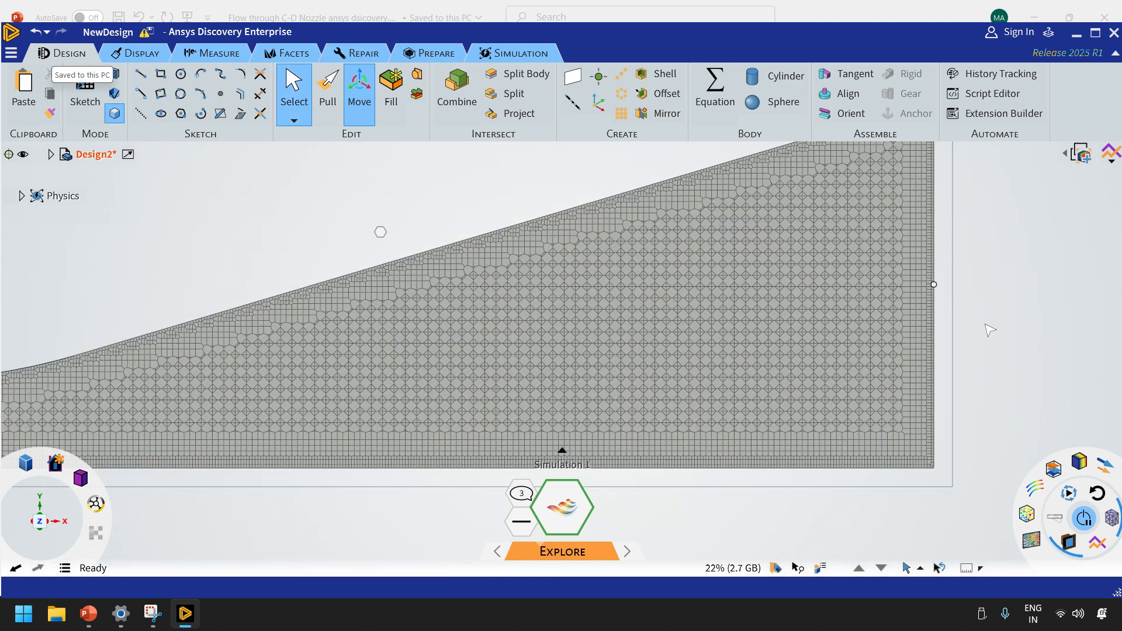
pyautogui.scroll(-3, 826, 327)
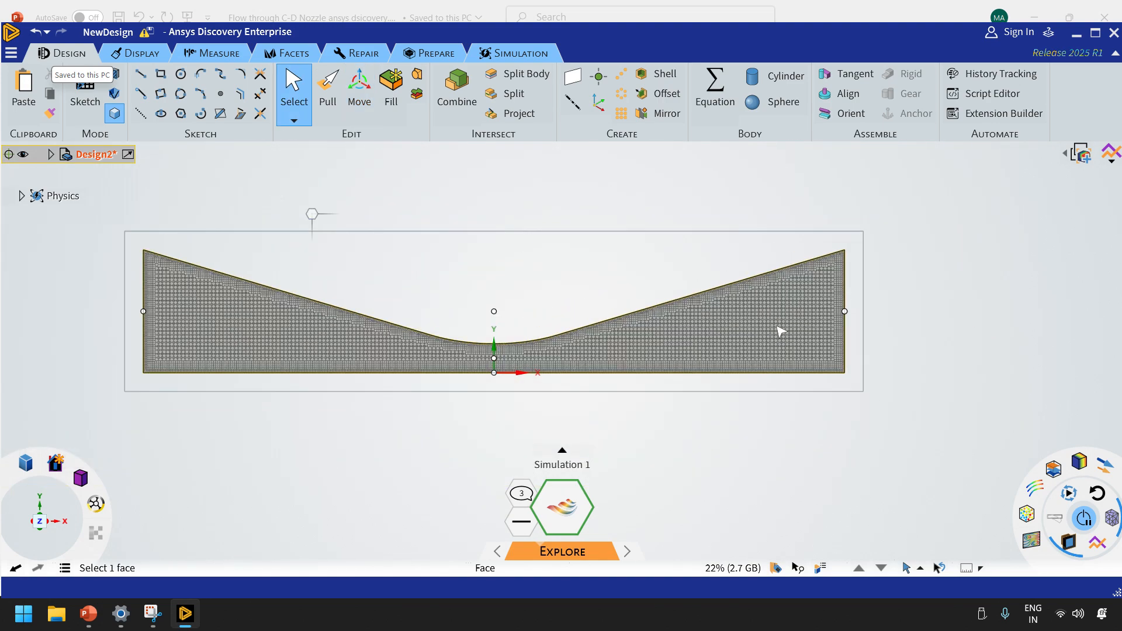
# Review the global fidelity approach options for refining the simulation mesh, including Custom (advanced)
pyautogui.click(519, 53)
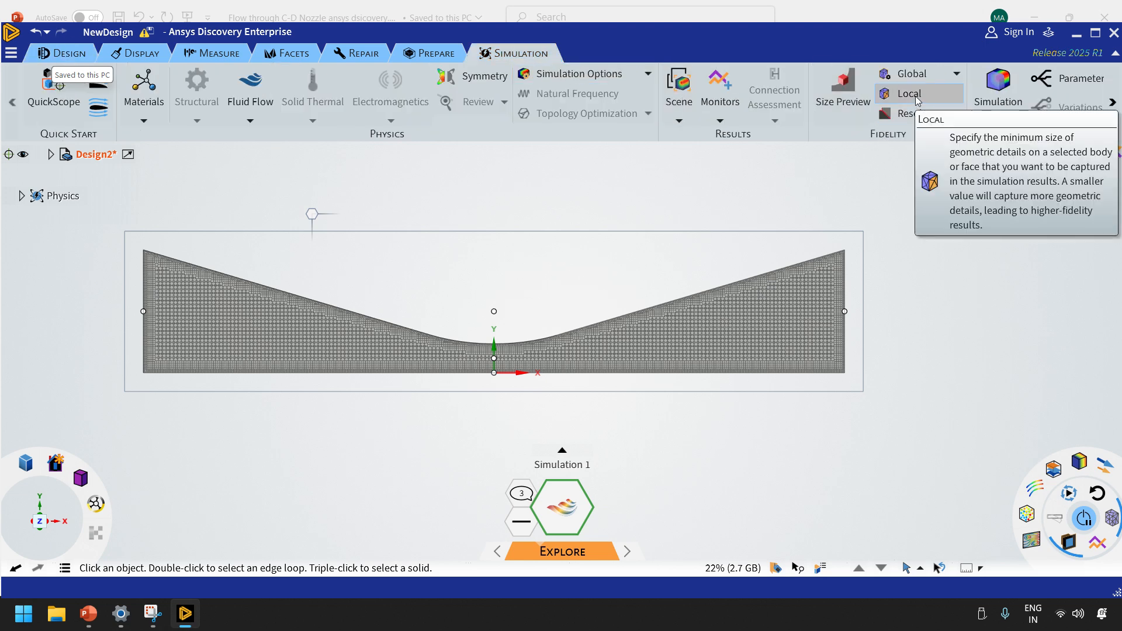
pyautogui.click(912, 74)
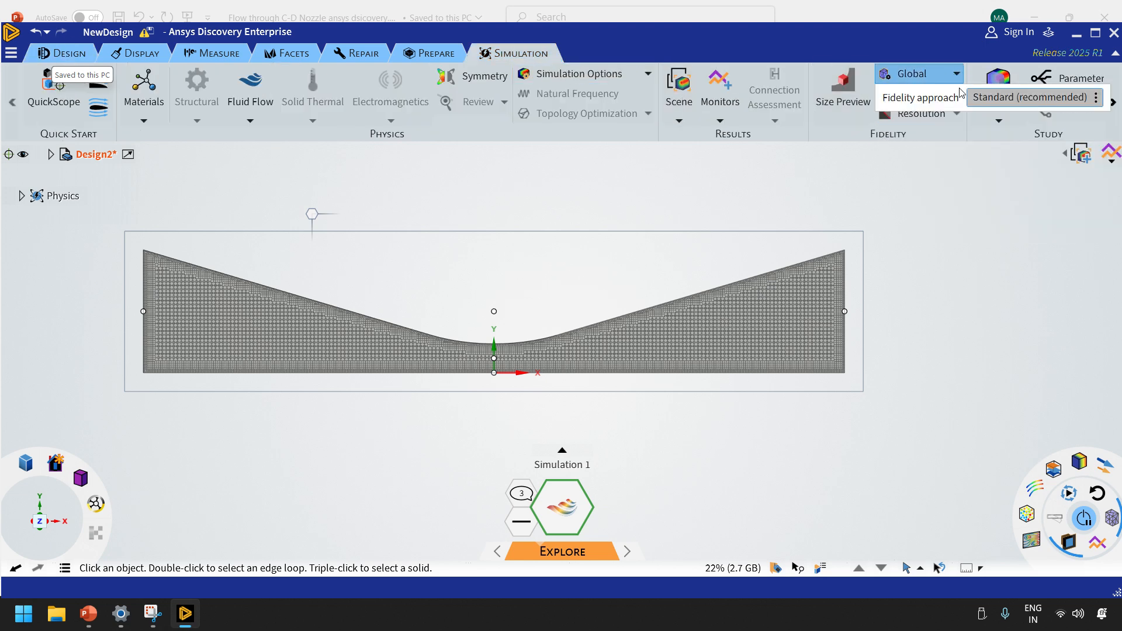
pyautogui.click(1084, 104)
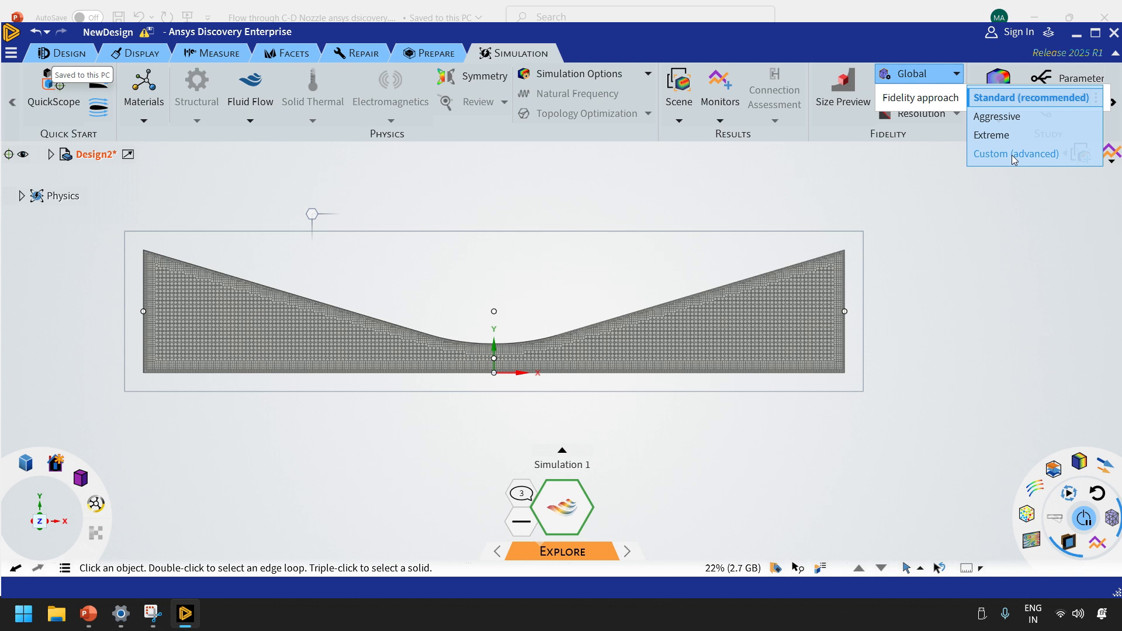
pyautogui.click(1014, 153)
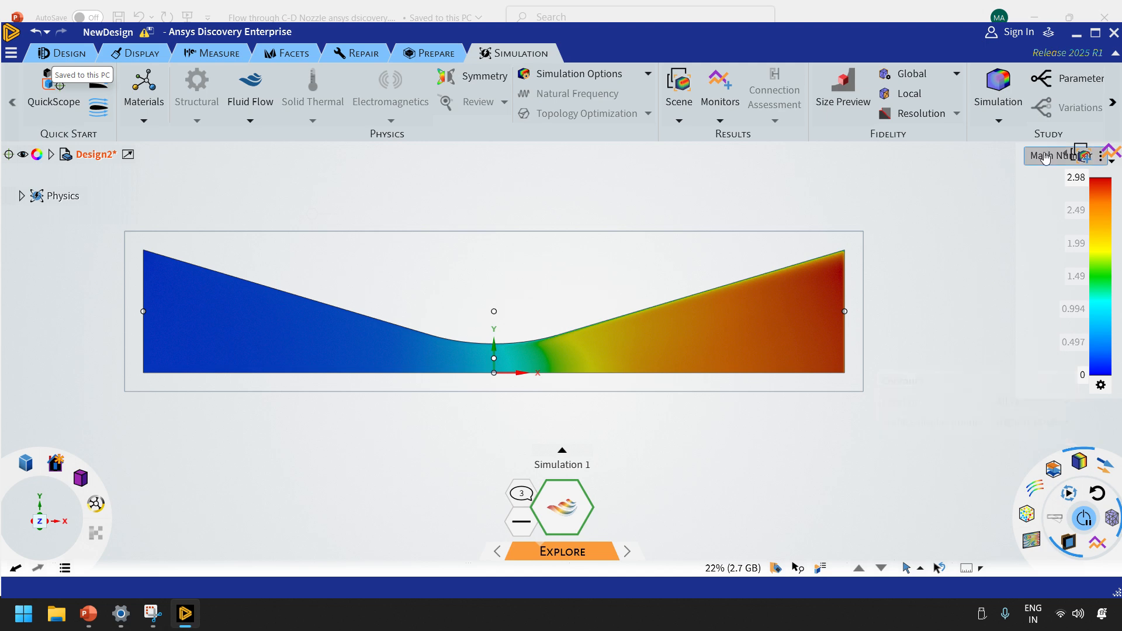
# Display the static pressure contours and then the density contours on the nozzle section
pyautogui.click(1045, 157)
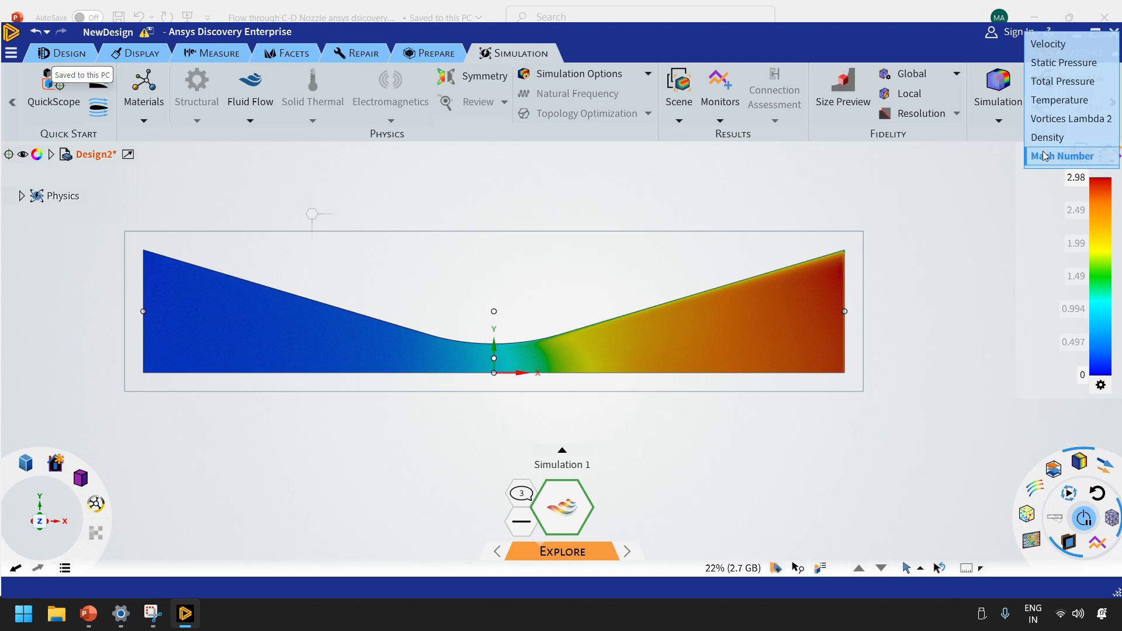
pyautogui.click(1074, 63)
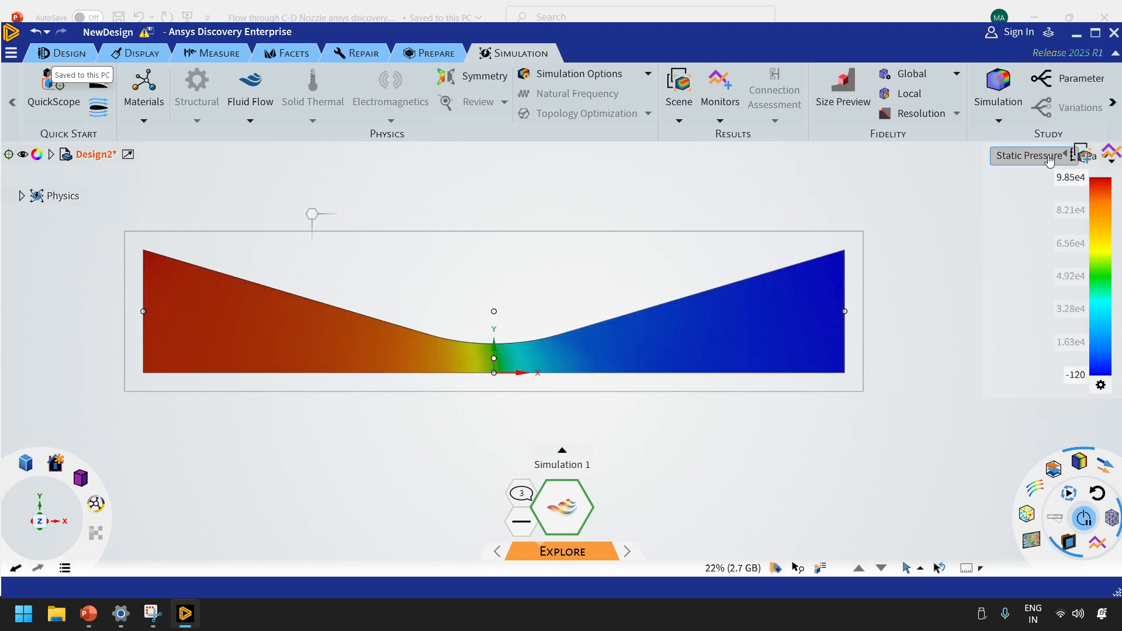
pyautogui.click(1049, 159)
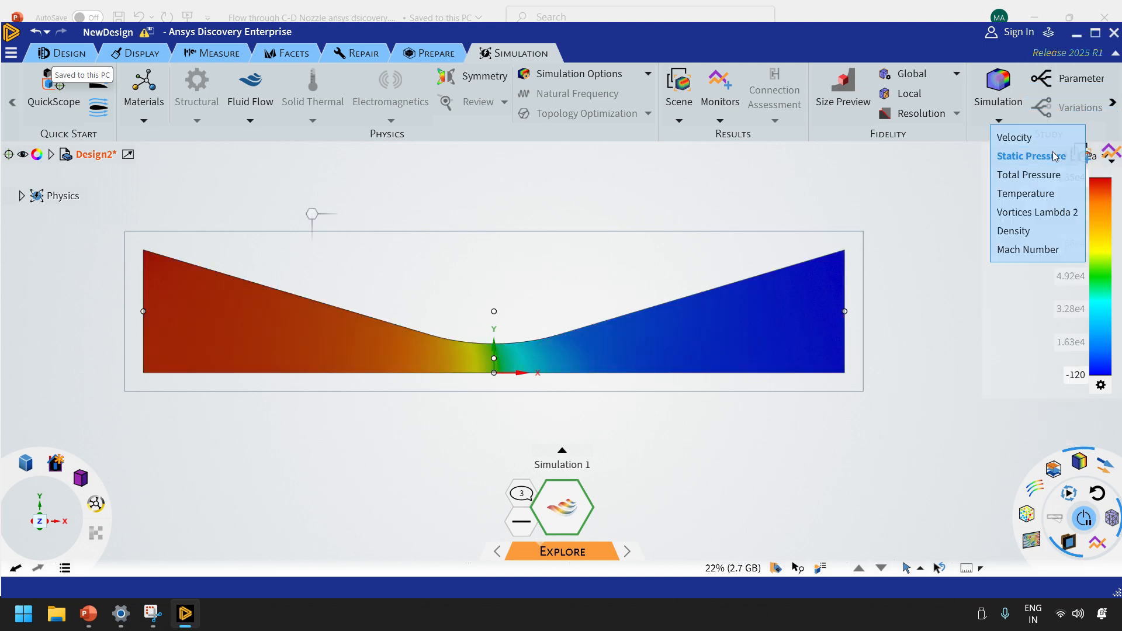
pyautogui.click(1020, 230)
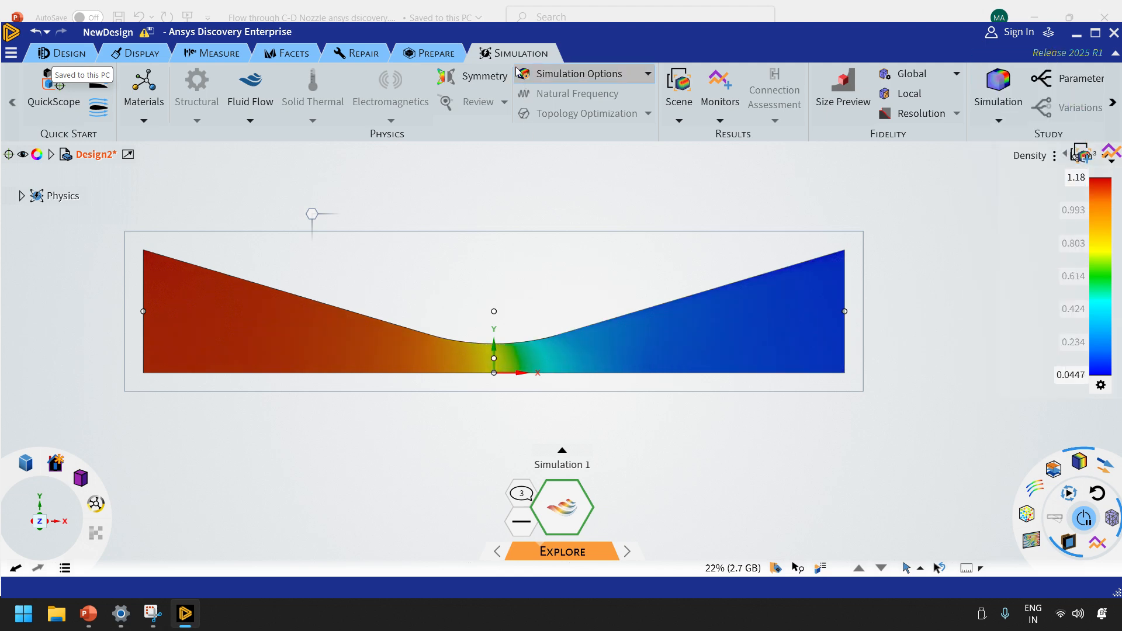
# Return the section contours to Mach Number and examine the throat and divergent section up close
pyautogui.click(1050, 157)
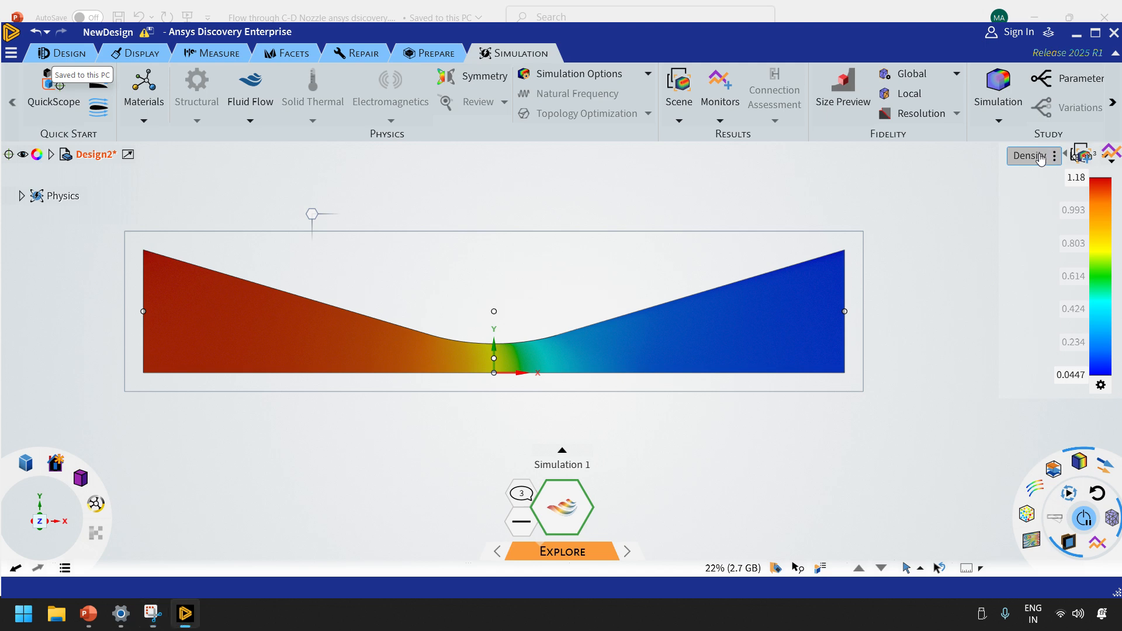
pyautogui.click(1048, 175)
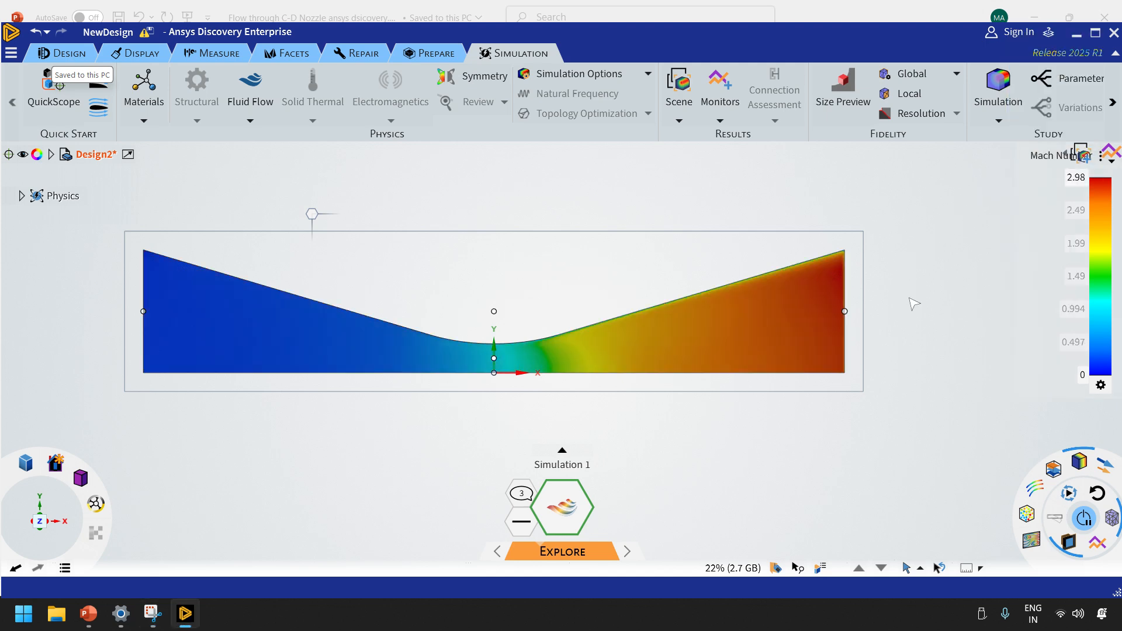
pyautogui.scroll(1, 912, 292)
pyautogui.scroll(1, 912, 292)
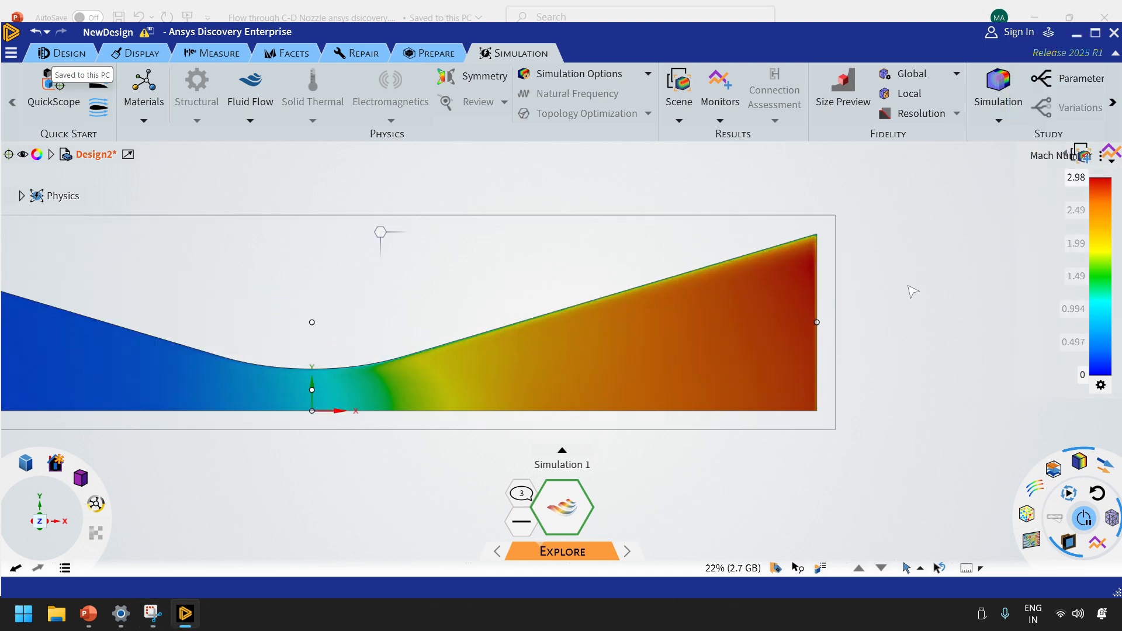